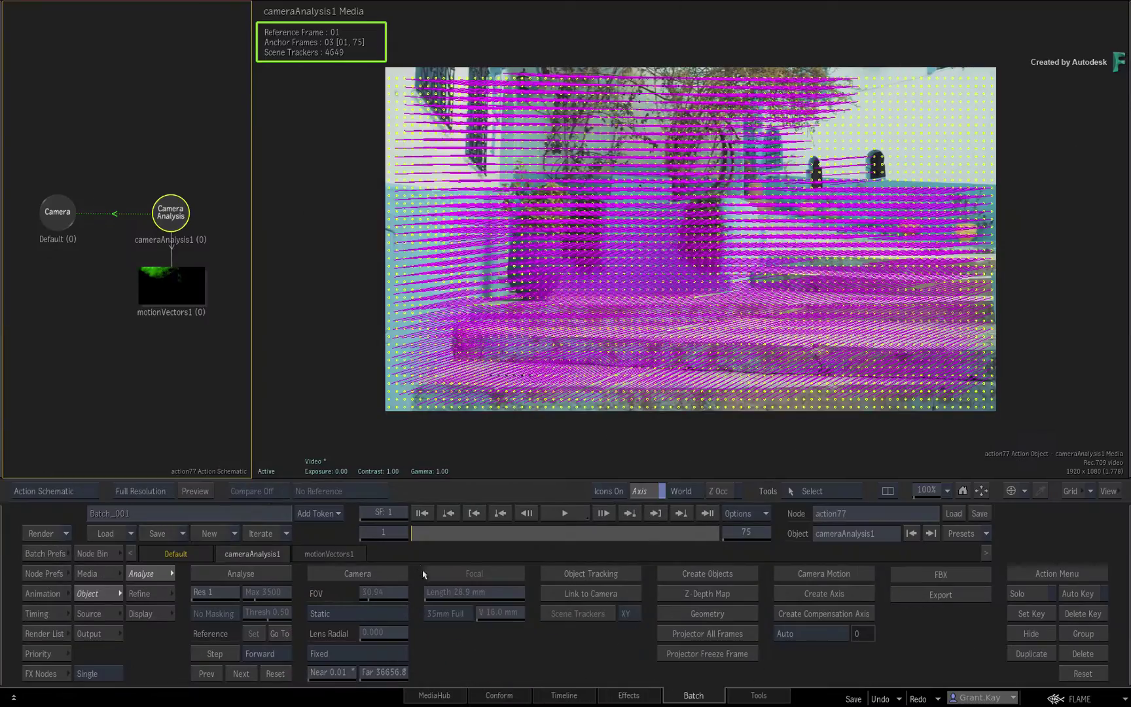
Switch the Camera Analysis viewport to the Camera view and scrub the tracked shot through to frame 75
left_click_drag(420, 534, 384, 544)
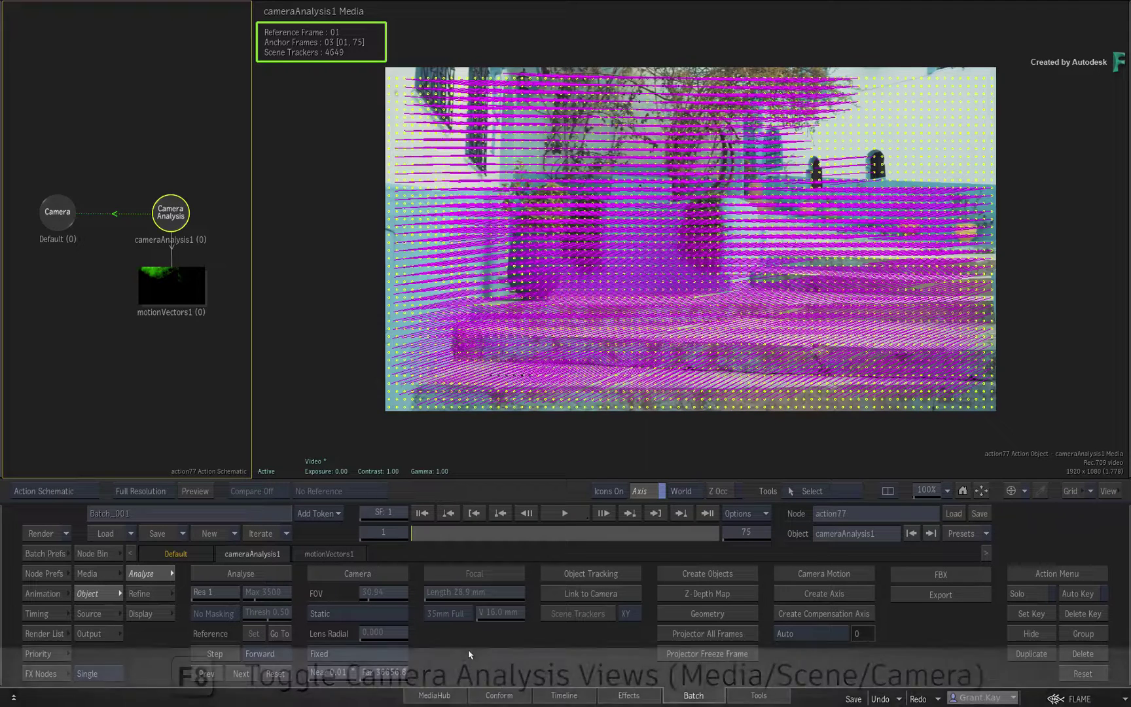
key("F8")
key("F8")
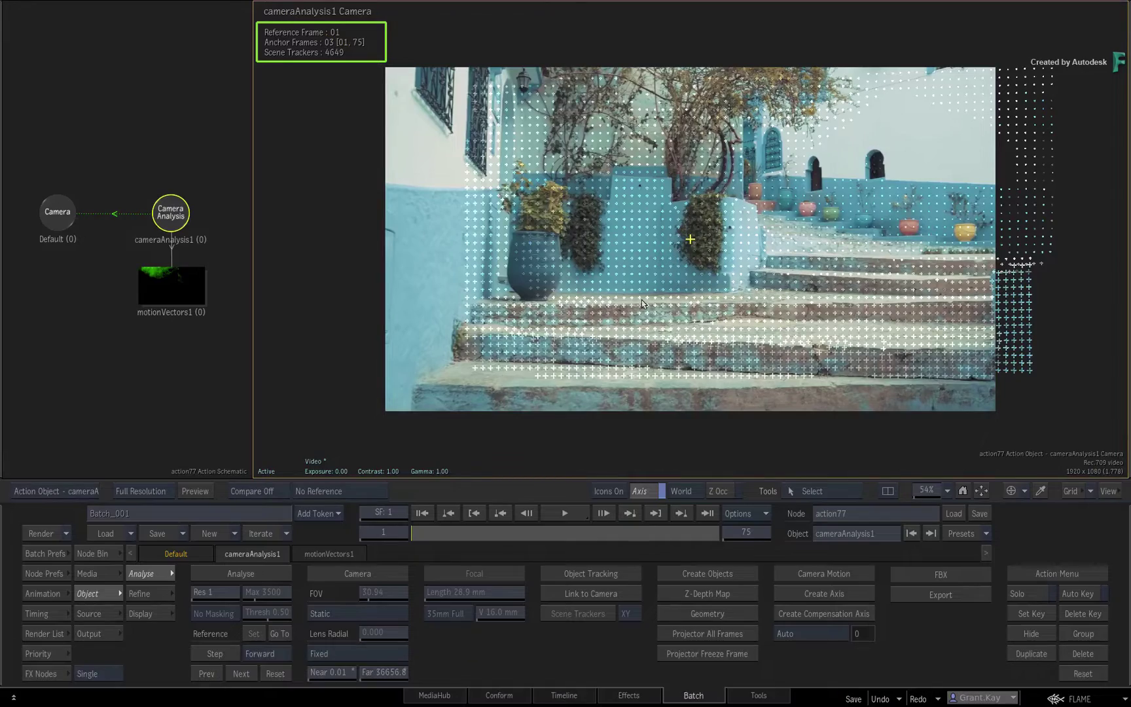
left_click_drag(445, 534, 473, 508)
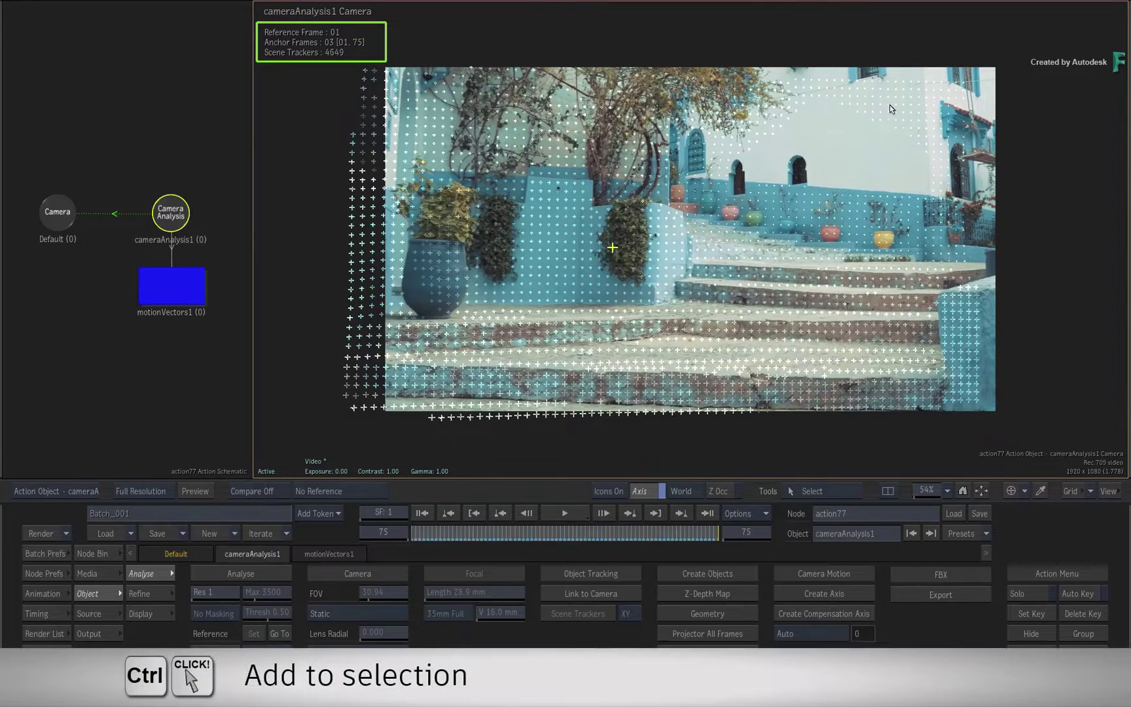
Disable a block of trackers on the upper white wall and refine the camera analysis
left_click_drag(920, 135, 921, 151)
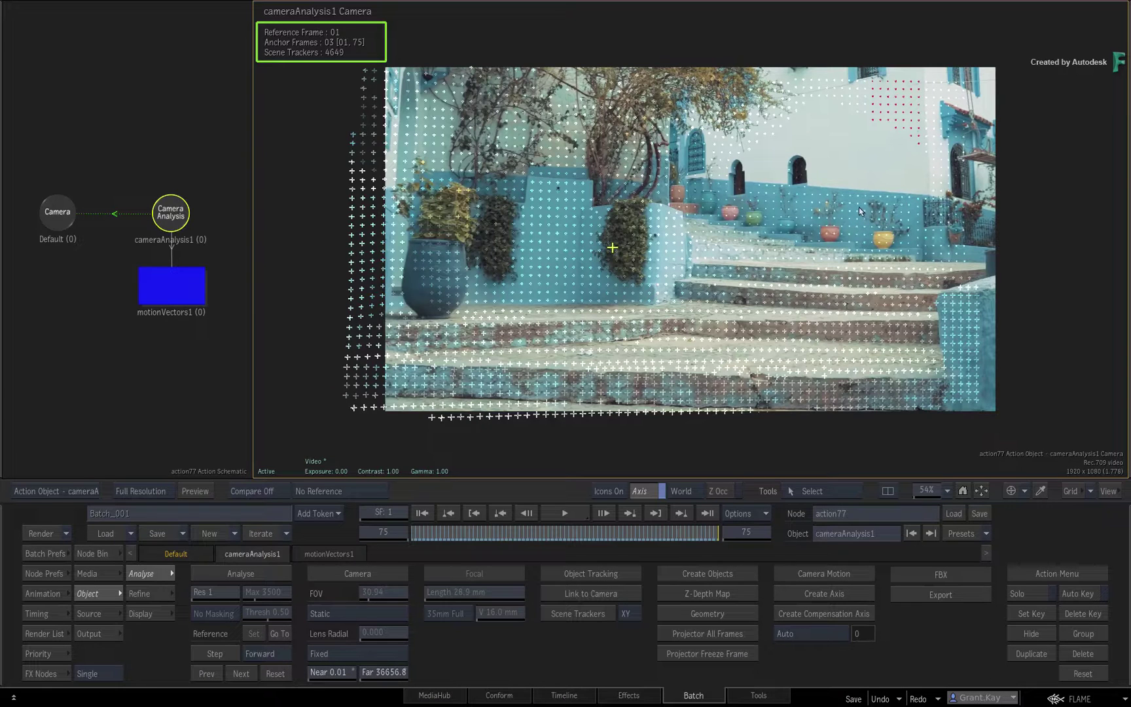
left_click(154, 598)
left_click_drag(348, 595, 320, 589)
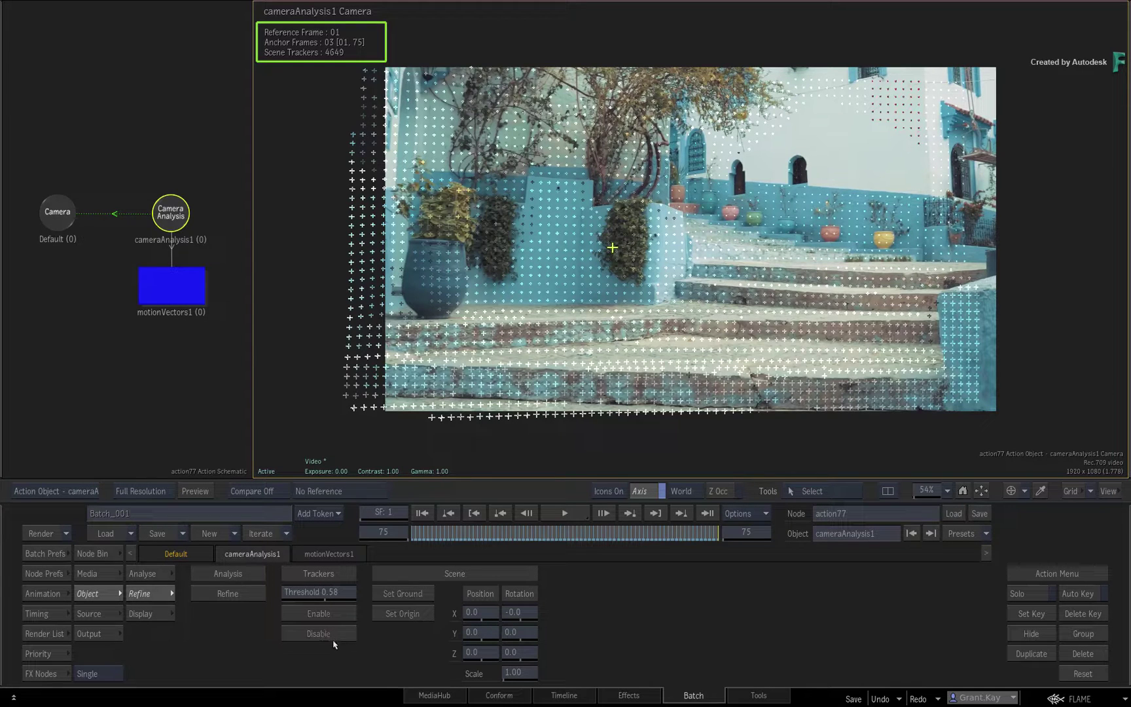
left_click(235, 594)
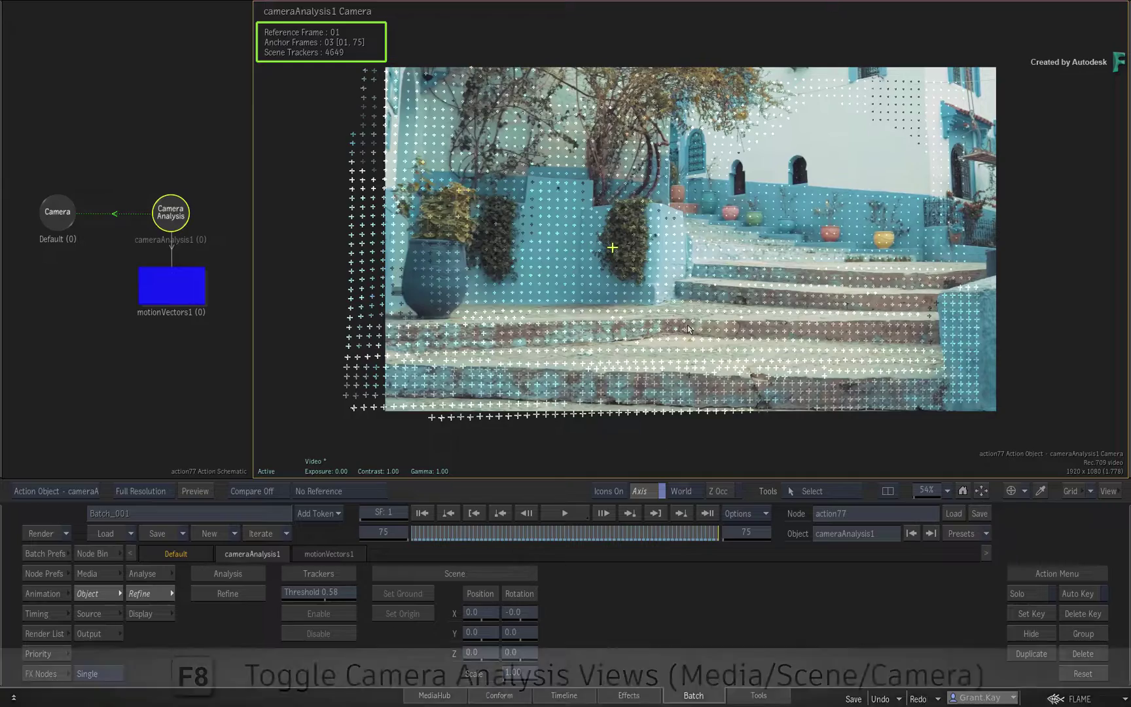
Switch the Camera Analysis viewport to the Scene view and examine the tracker point cloud from several angles along the clip
key("F8")
key("F8")
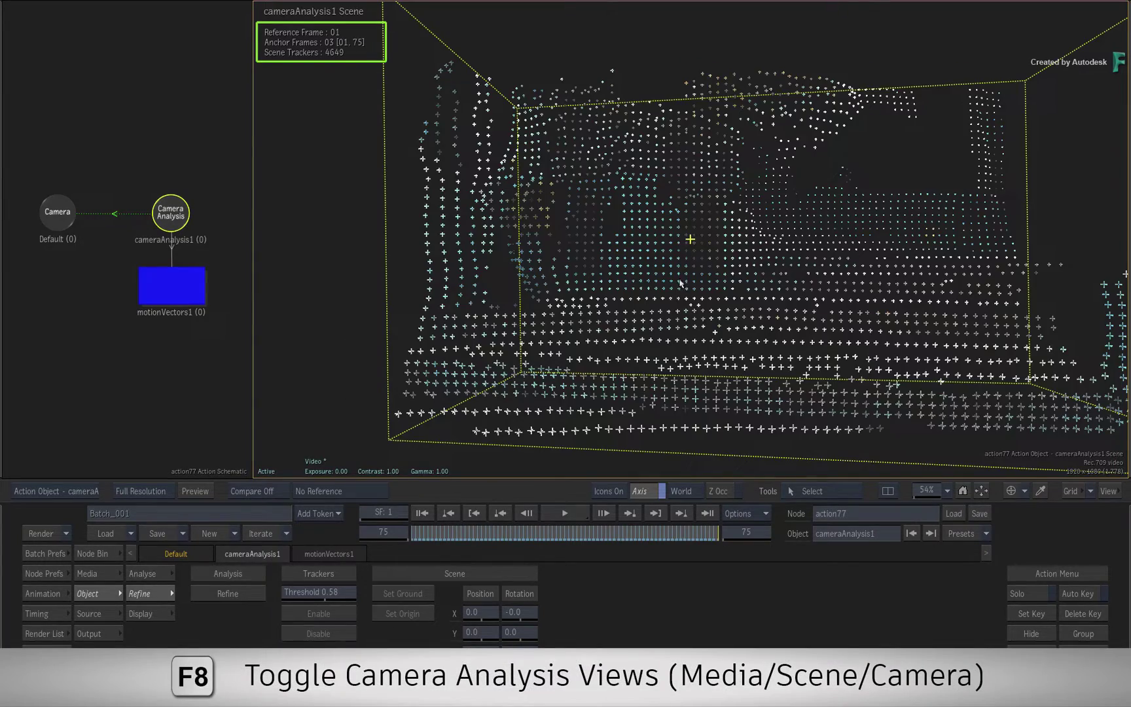
left_click_drag(713, 297, 748, 285)
left_click_drag(844, 224, 783, 269)
left_click_drag(450, 540, 456, 435)
left_click_drag(562, 347, 796, 312)
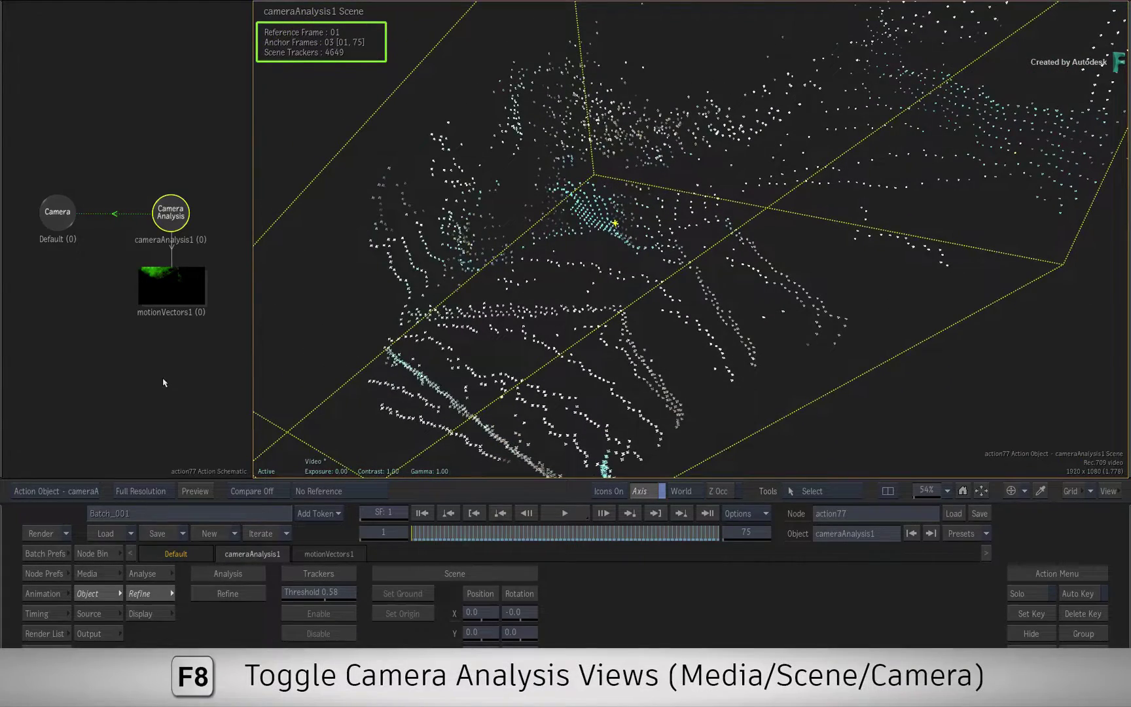
Replace the Action schematic with the Camera view beside the Scene view and widen that viewport
key("F8")
key("F8")
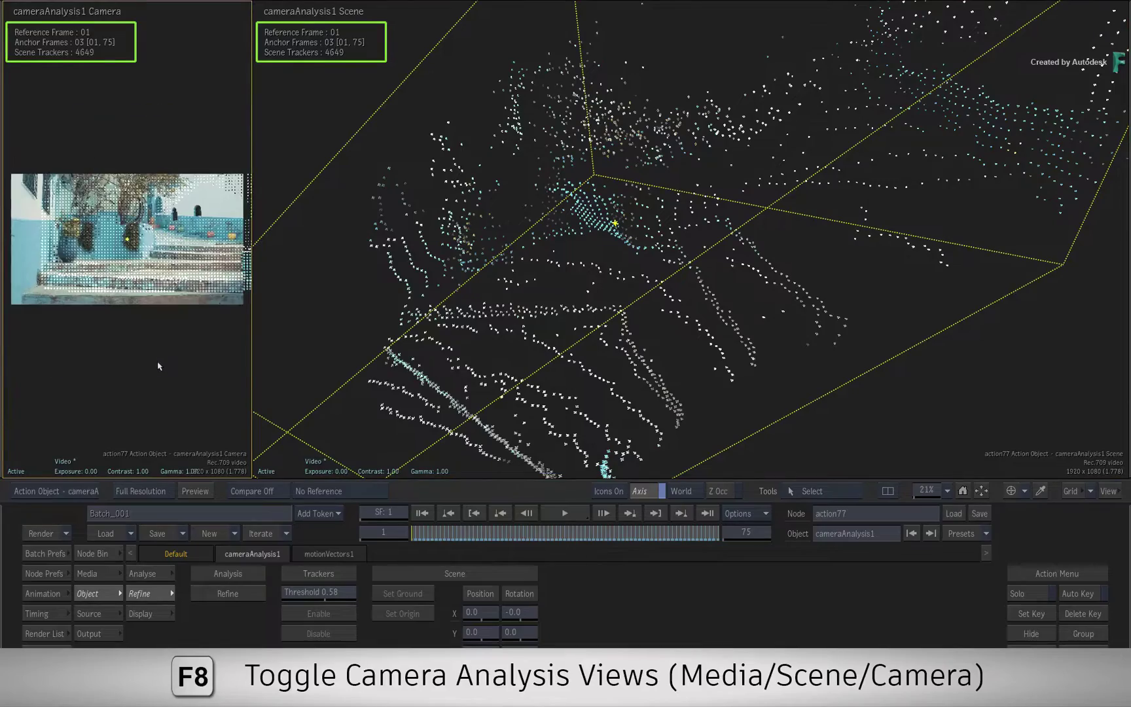
left_click_drag(251, 360, 471, 356)
Select the trackers of the distant white wall in the Scene view
left_click_drag(879, 229, 815, 200)
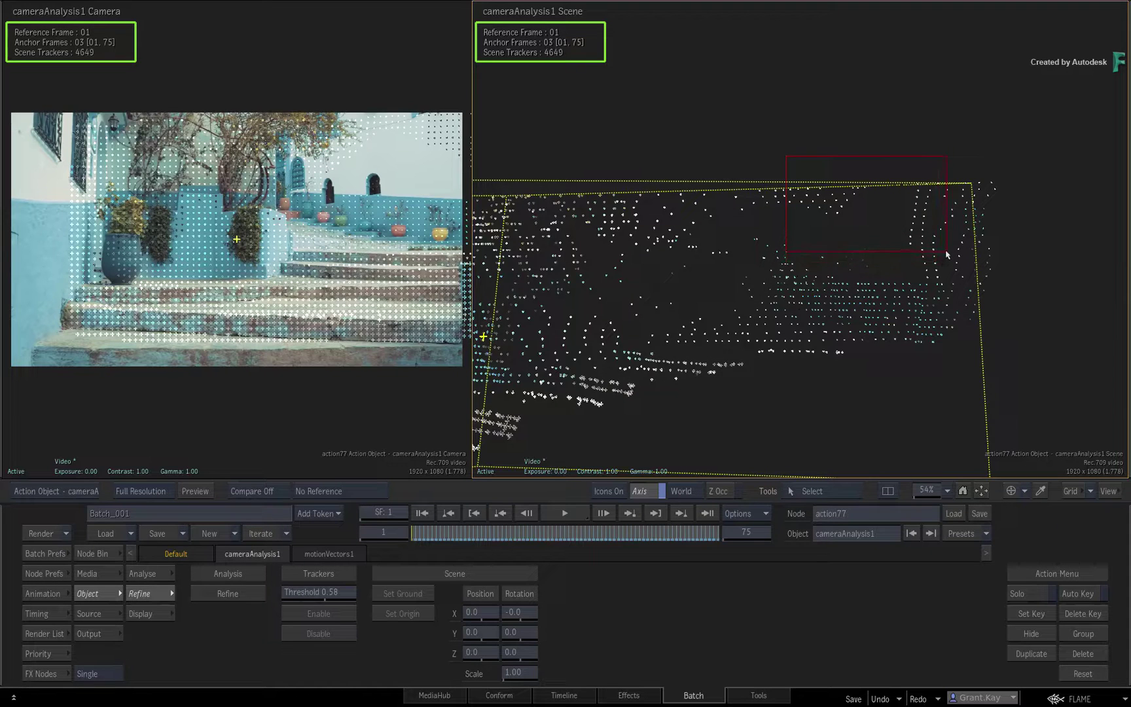
mouse_move(815, 302)
left_mouse_down()
mouse_move(835, 316)
mouse_move(803, 320)
left_mouse_up()
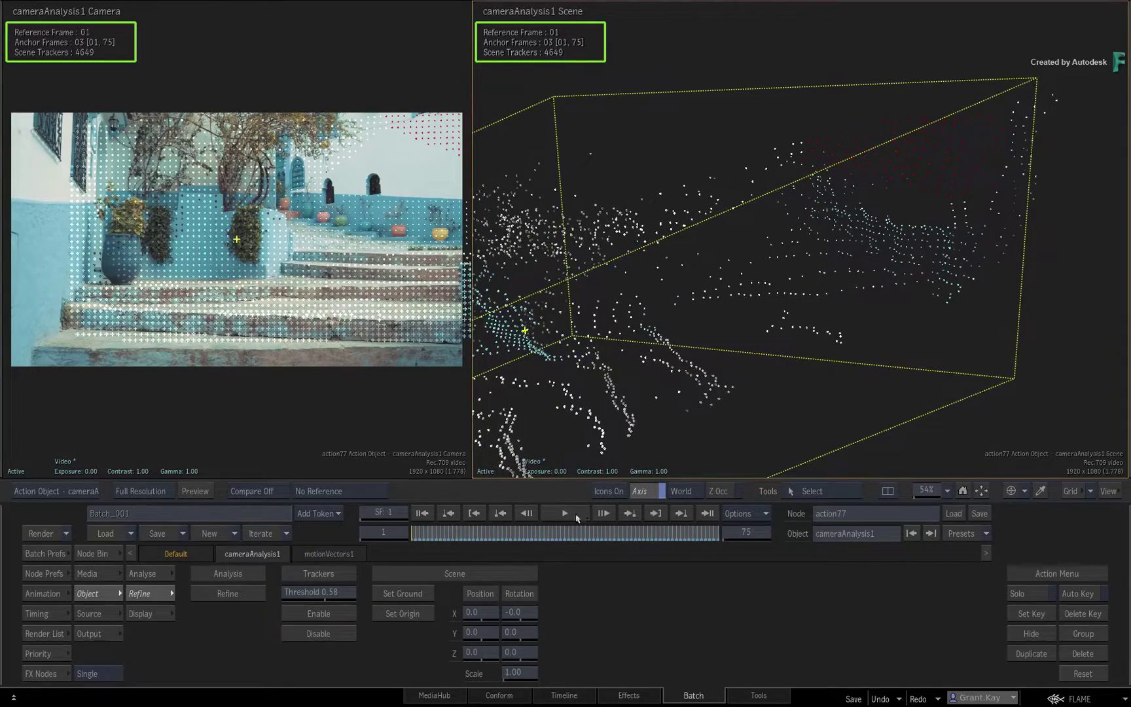
Set the tracker display scale to 2.9 and briefly preview the custom tracker colour
left_click(147, 614)
left_click_drag(218, 660, 238, 654)
left_click(218, 594)
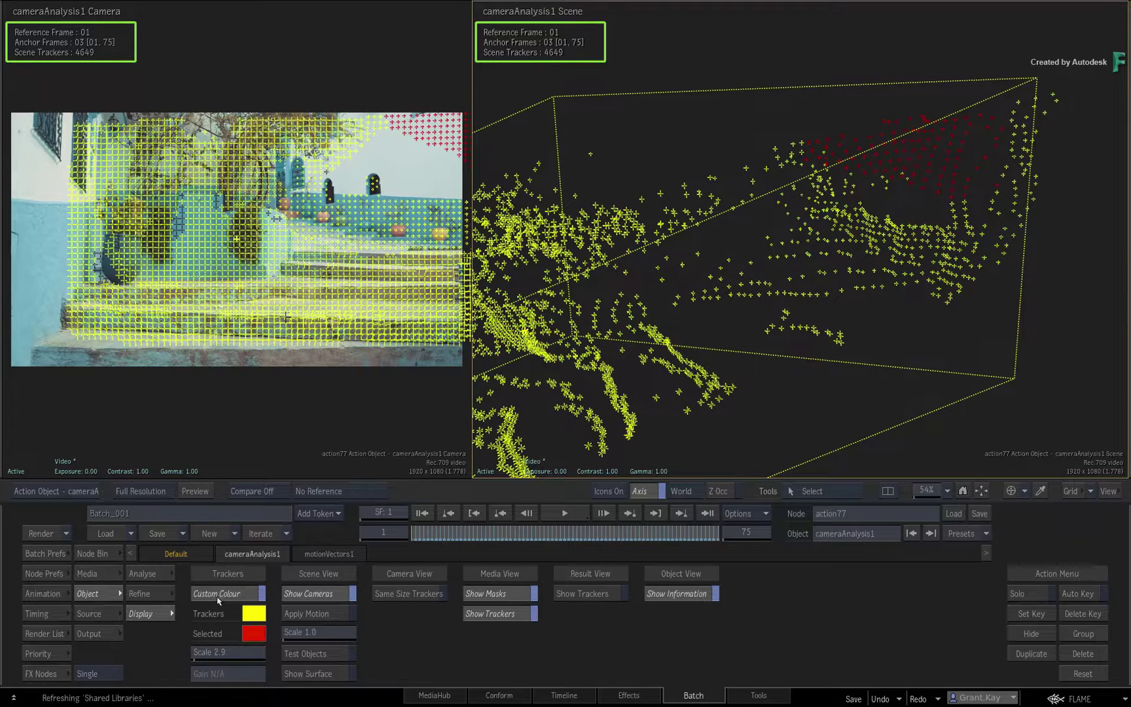
left_click(217, 595)
Disable the selected white-wall trackers and refine the camera analysis again
left_click(150, 593)
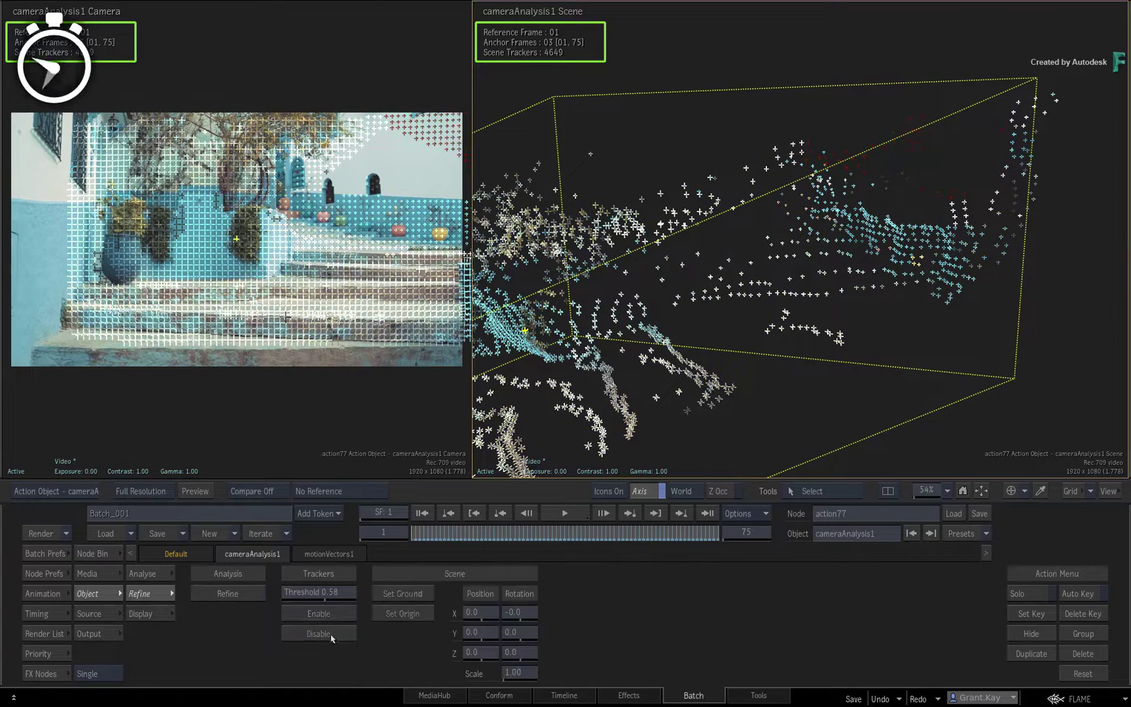
left_click(229, 593)
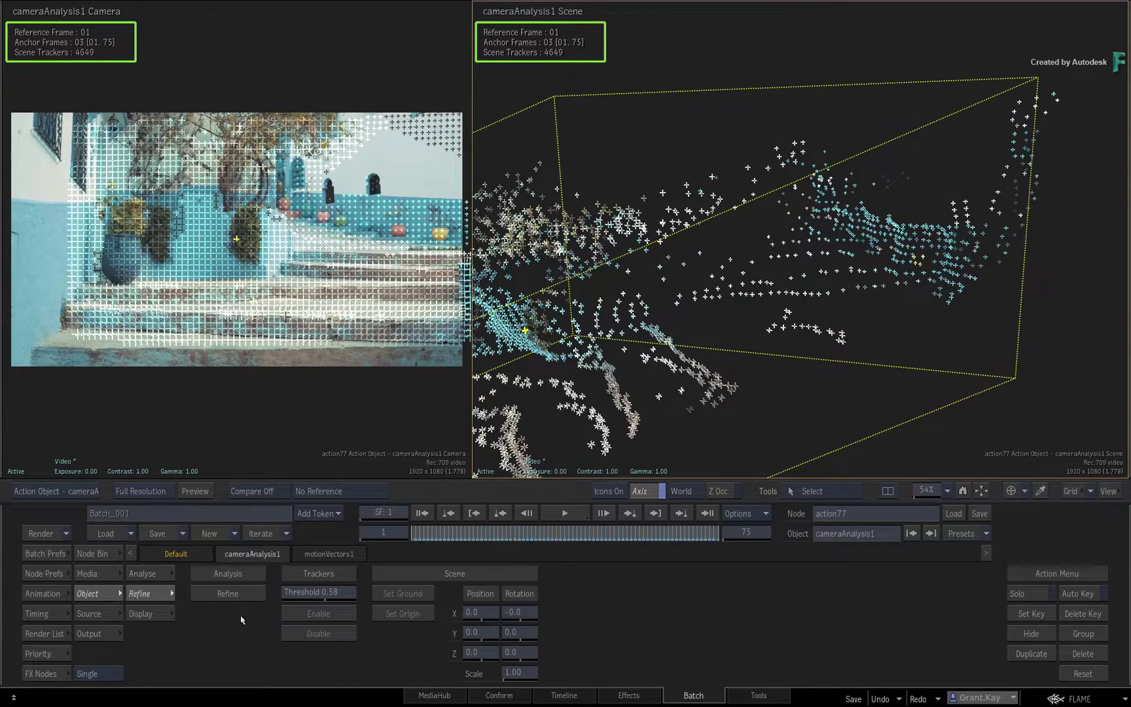
Disable the trackers on the blue wall between the two hanging plants
left_click_drag(660, 299, 595, 406)
left_click_drag(420, 536, 361, 538)
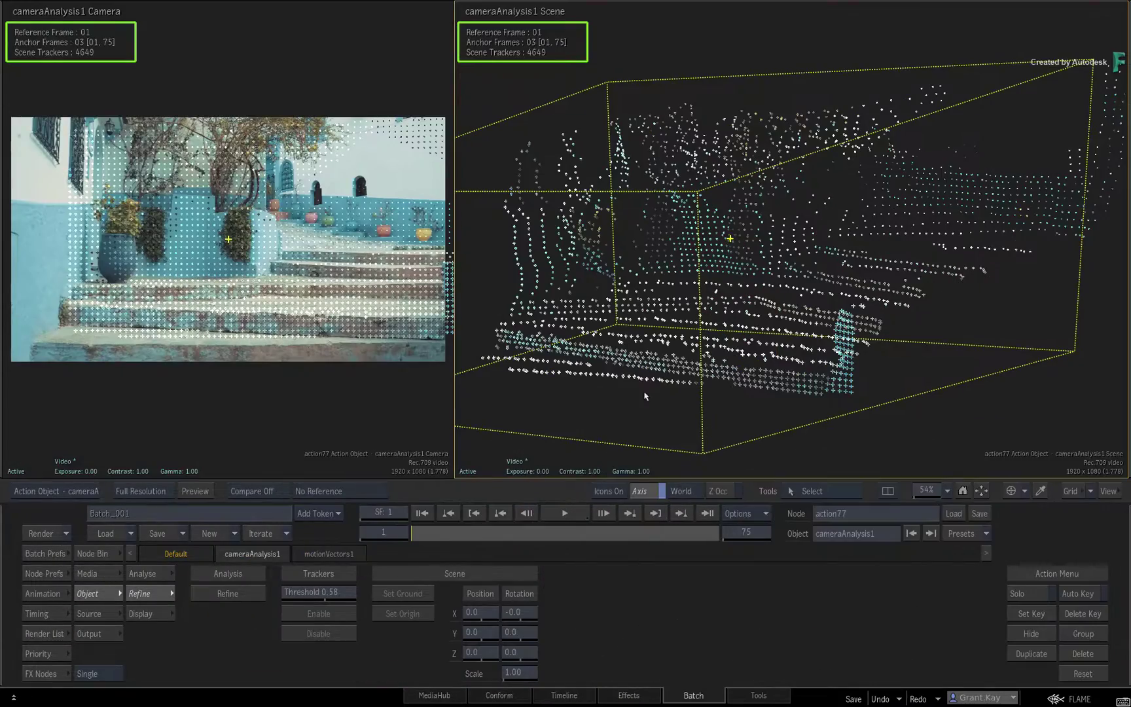
left_click_drag(645, 396, 688, 392)
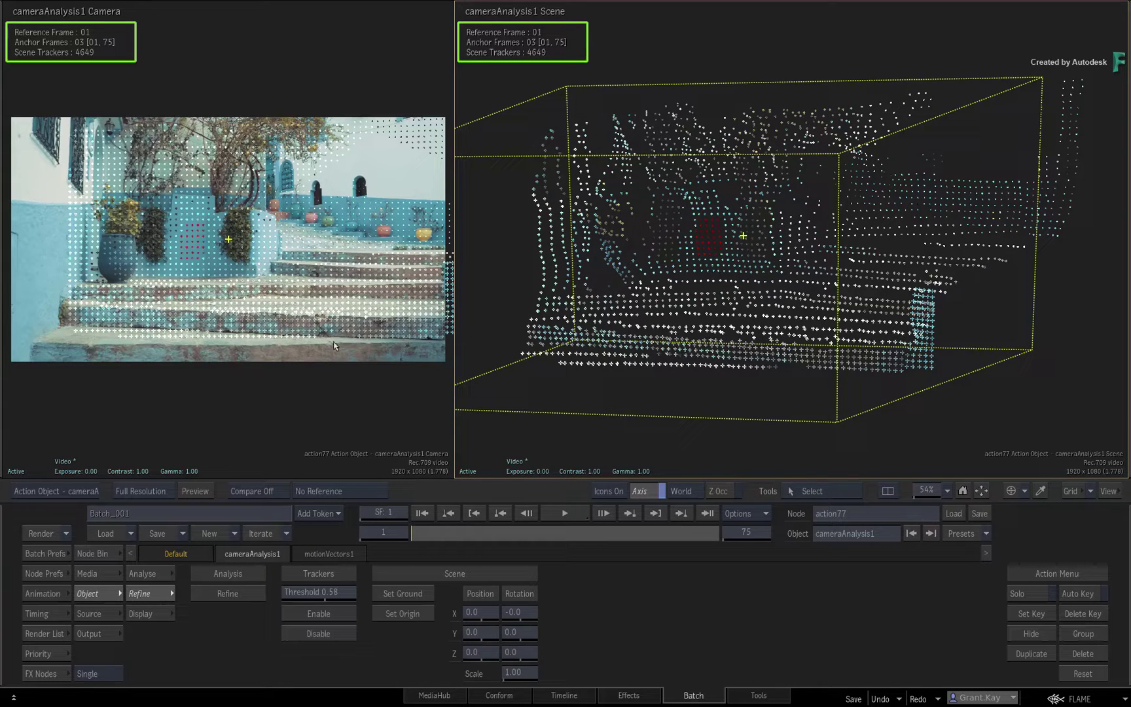
left_click_drag(200, 228, 214, 249)
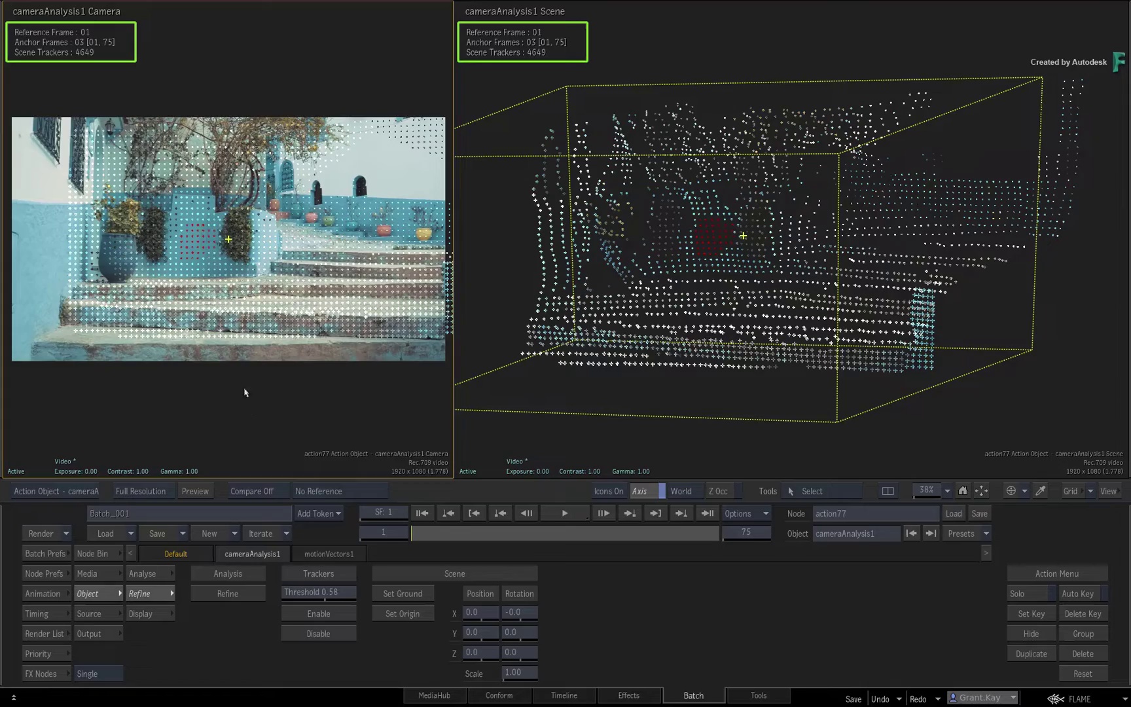
left_click(319, 634)
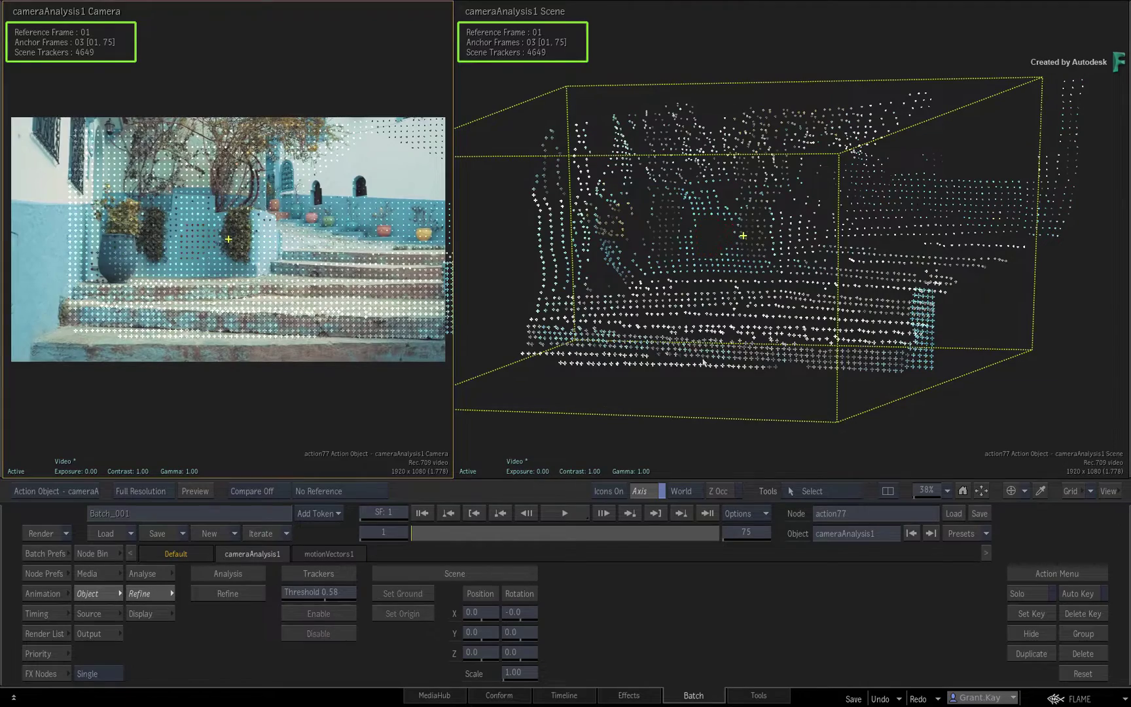
Re-enable the disabled trackers on the blue wall between the hanging plants
left_click_drag(696, 310, 751, 231)
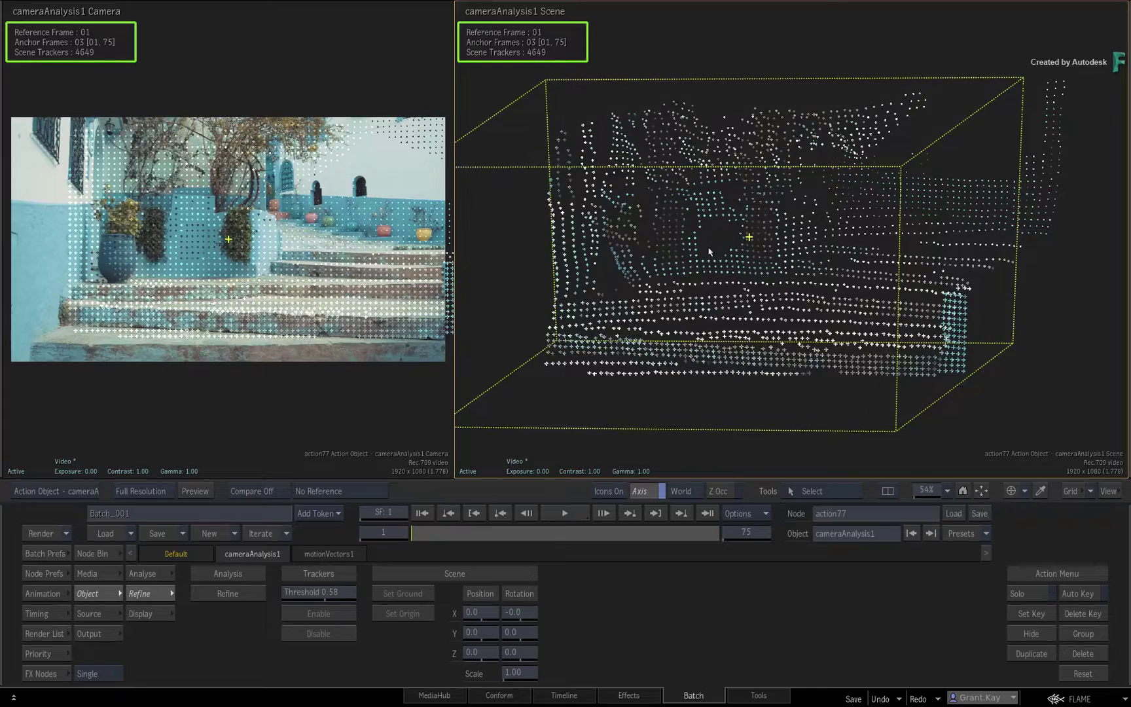
mouse_move(723, 273)
left_mouse_down()
mouse_move(801, 301)
mouse_move(694, 170)
mouse_move(722, 278)
left_mouse_up()
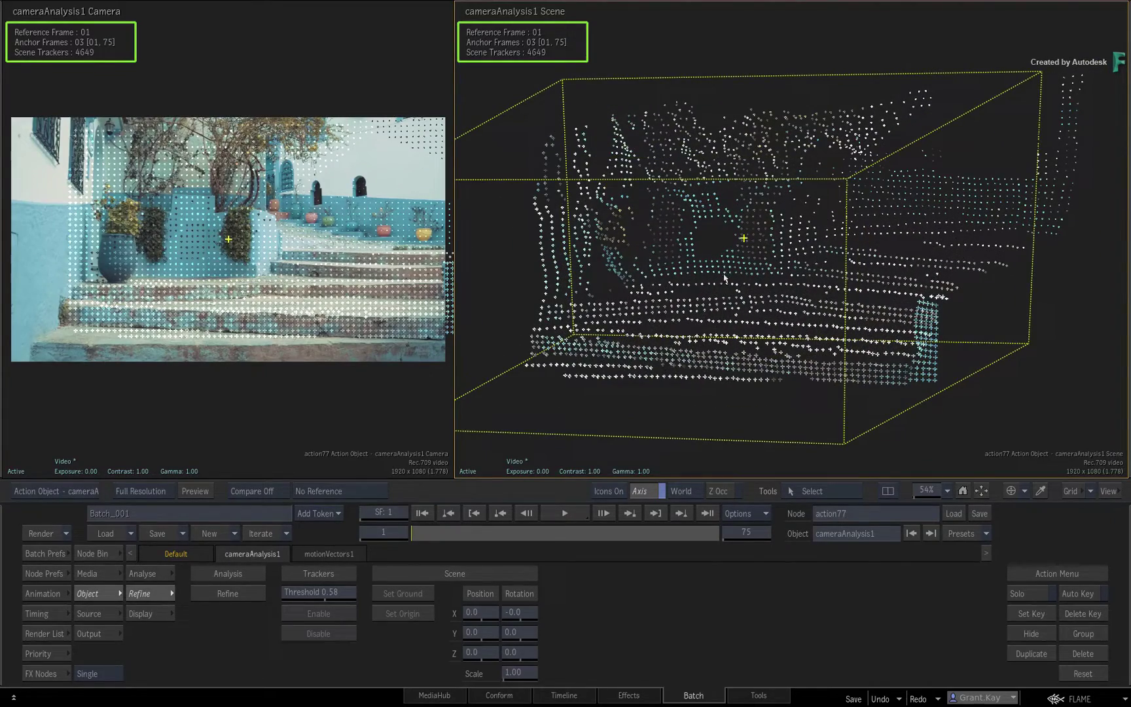
mouse_move(731, 285)
left_mouse_down()
mouse_move(746, 275)
mouse_move(720, 249)
mouse_move(694, 262)
mouse_move(707, 285)
mouse_move(720, 261)
mouse_move(700, 275)
mouse_move(709, 292)
left_mouse_up()
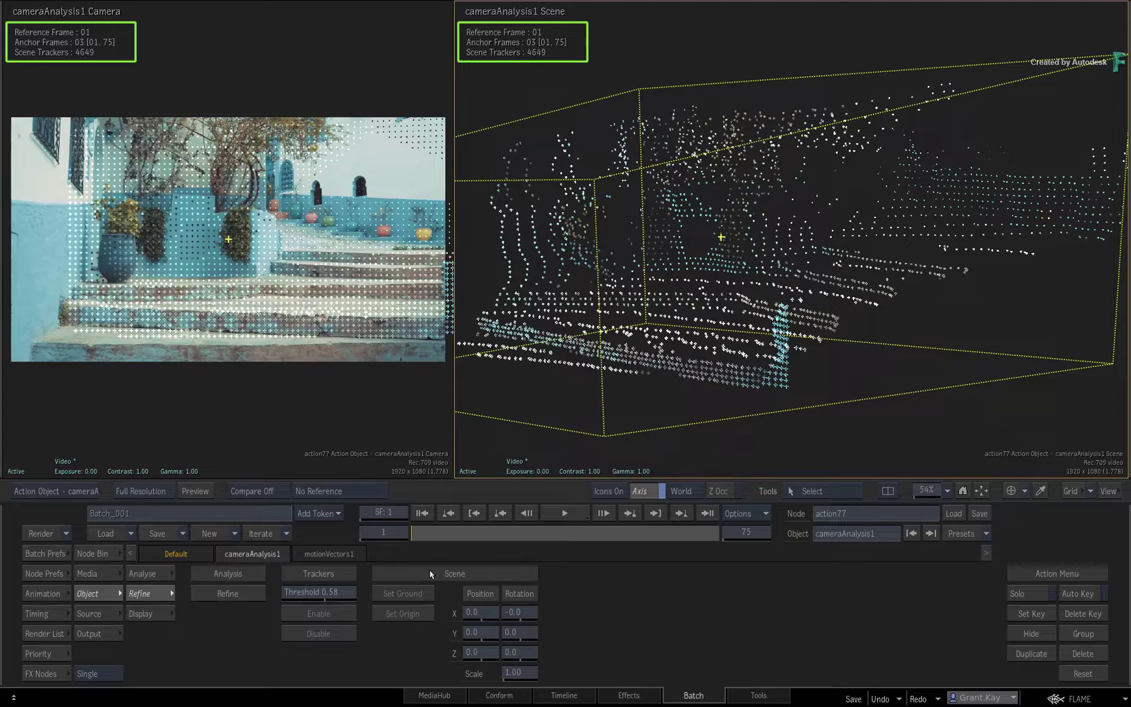
left_click_drag(427, 535, 538, 502)
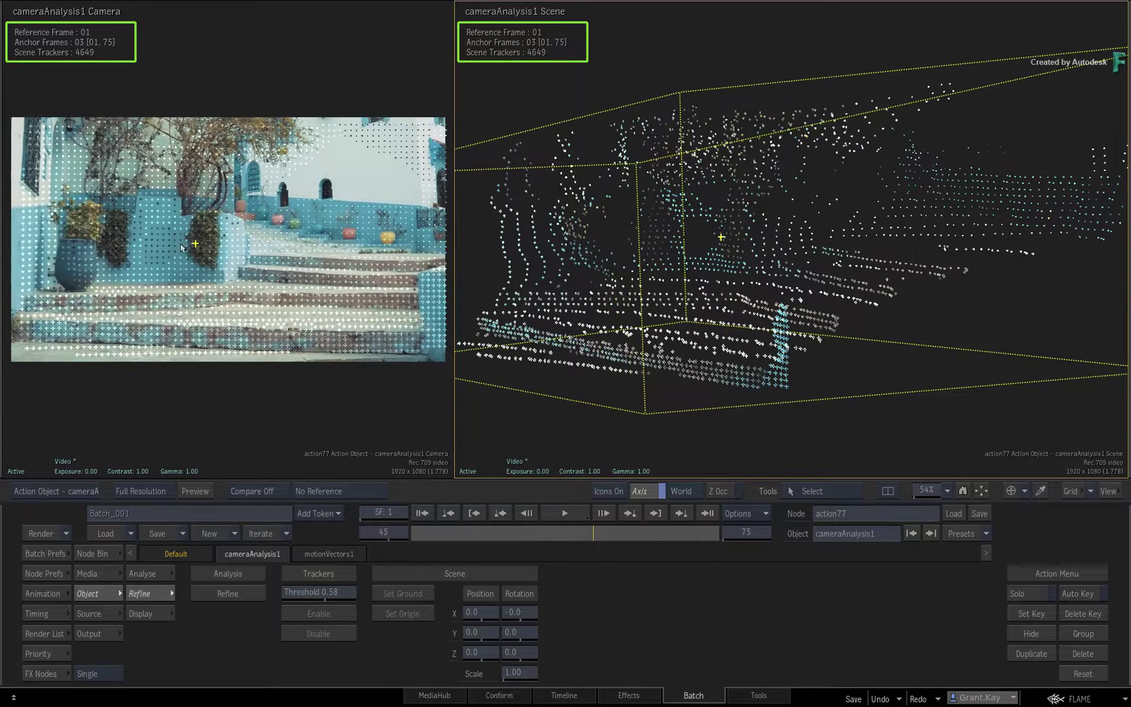
left_click_drag(135, 211, 169, 236)
left_click_drag(198, 280, 199, 282)
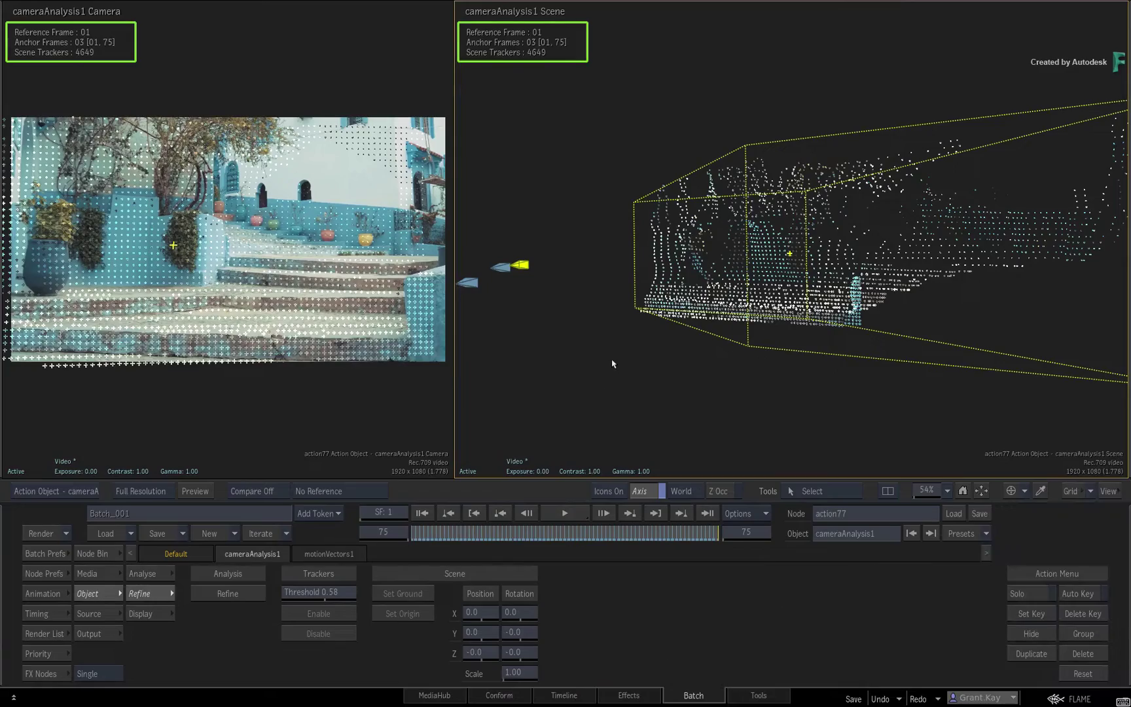
Set the scene's ground plane from the tracker cluster on the path beyond the steps
left_click_drag(655, 360, 604, 366)
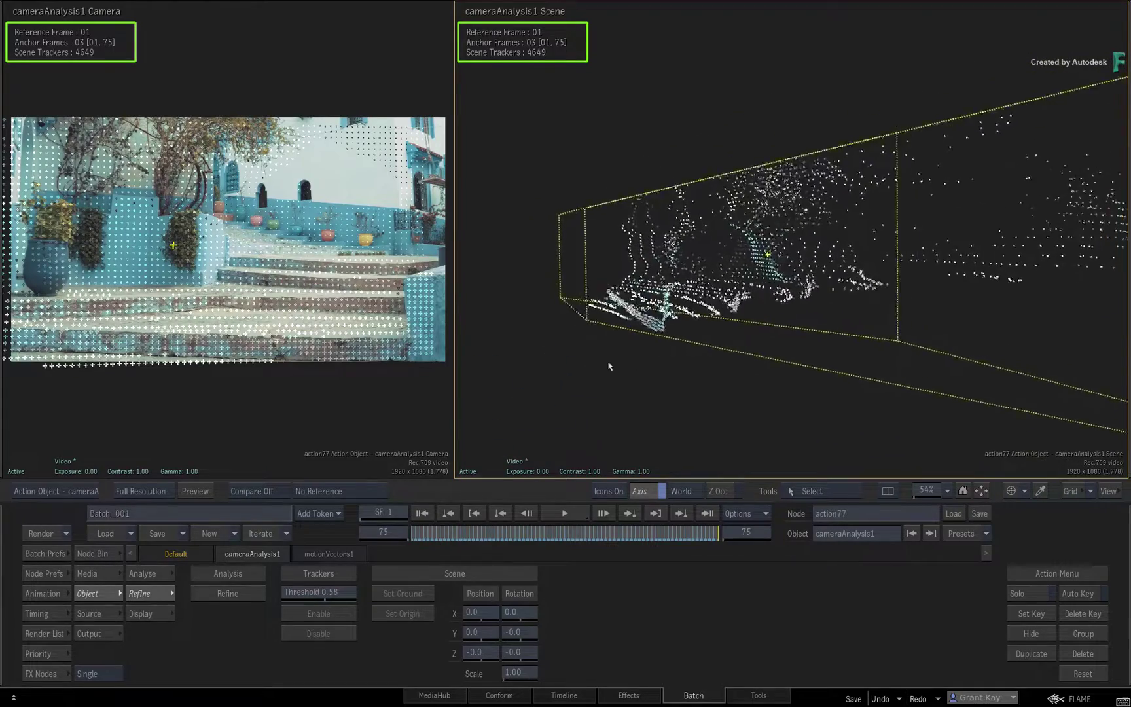
left_click_drag(780, 358, 888, 294)
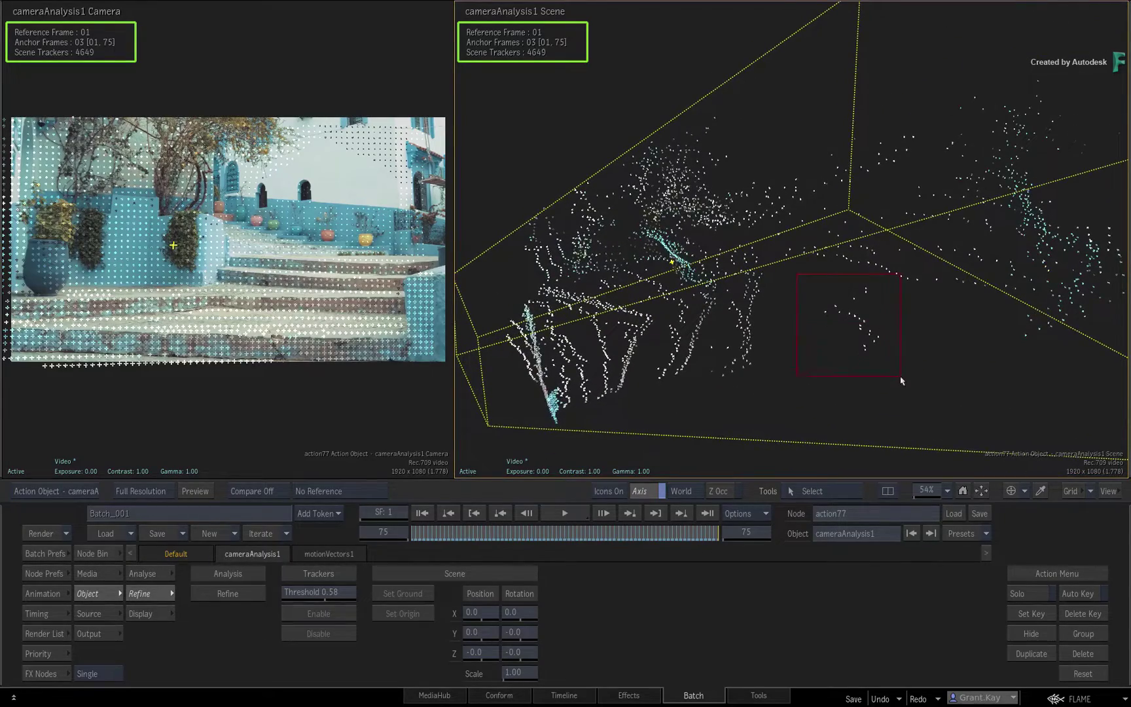
left_click_drag(879, 390, 809, 362)
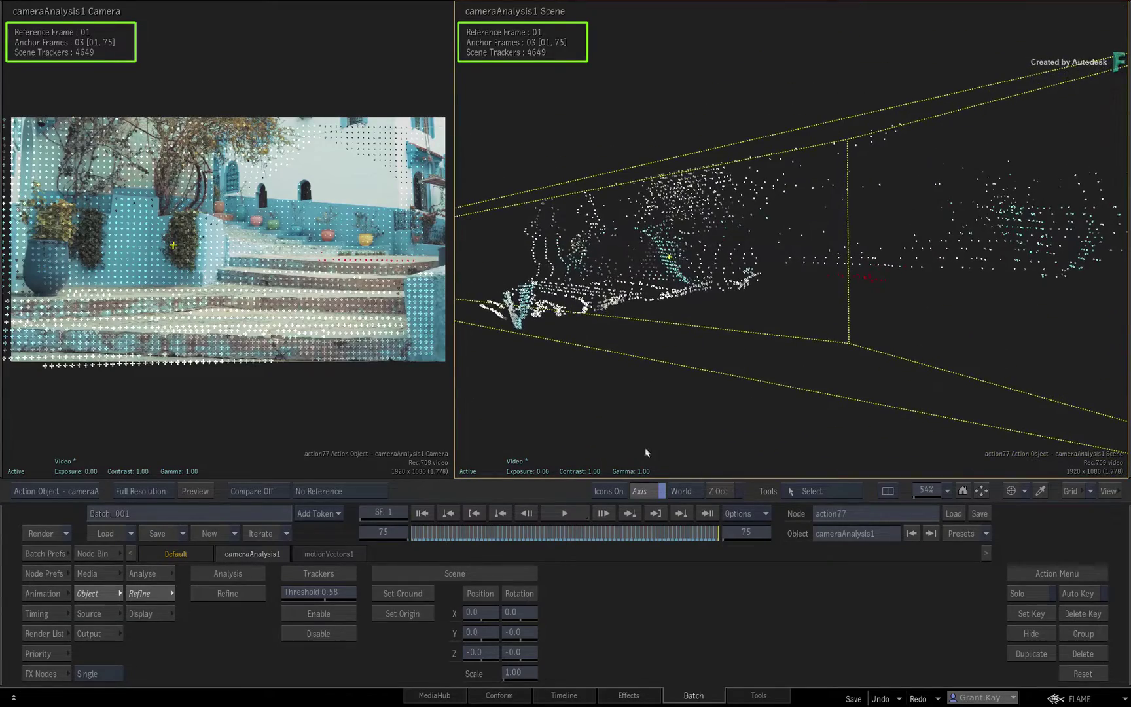
left_click_drag(653, 535, 830, 490)
left_click_drag(734, 310, 736, 314)
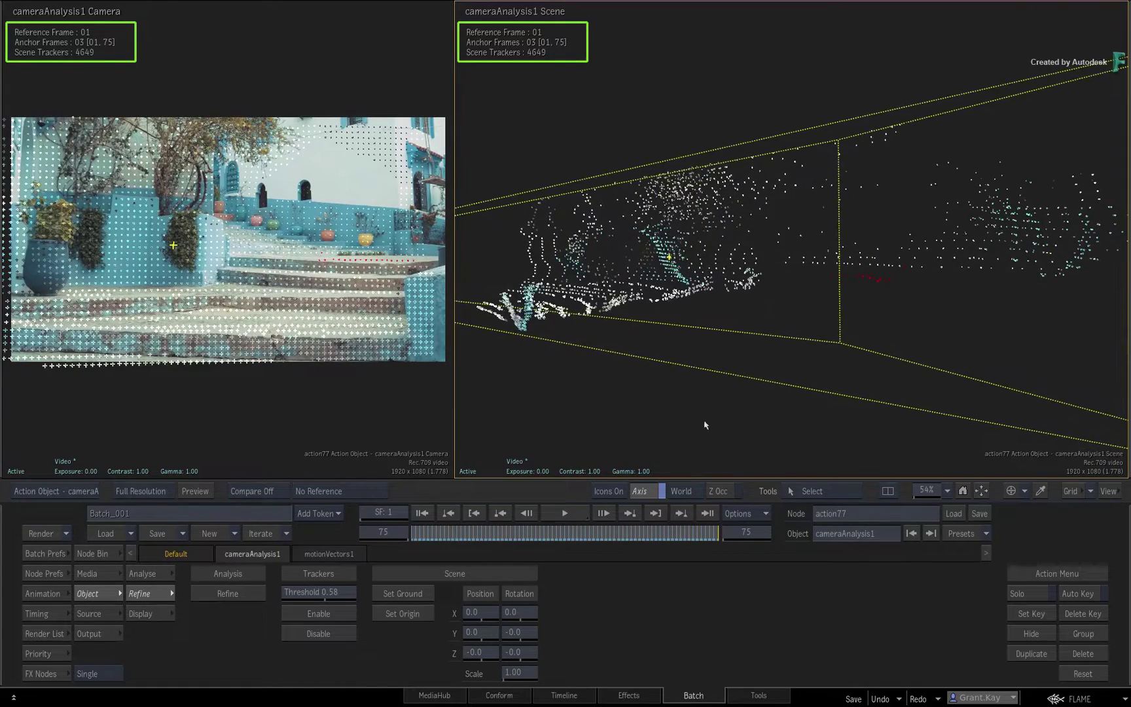
left_click(412, 595)
left_click_drag(428, 537, 405, 523)
mouse_move(815, 362)
left_mouse_down()
mouse_move(784, 356)
mouse_move(836, 371)
mouse_move(811, 378)
left_mouse_up()
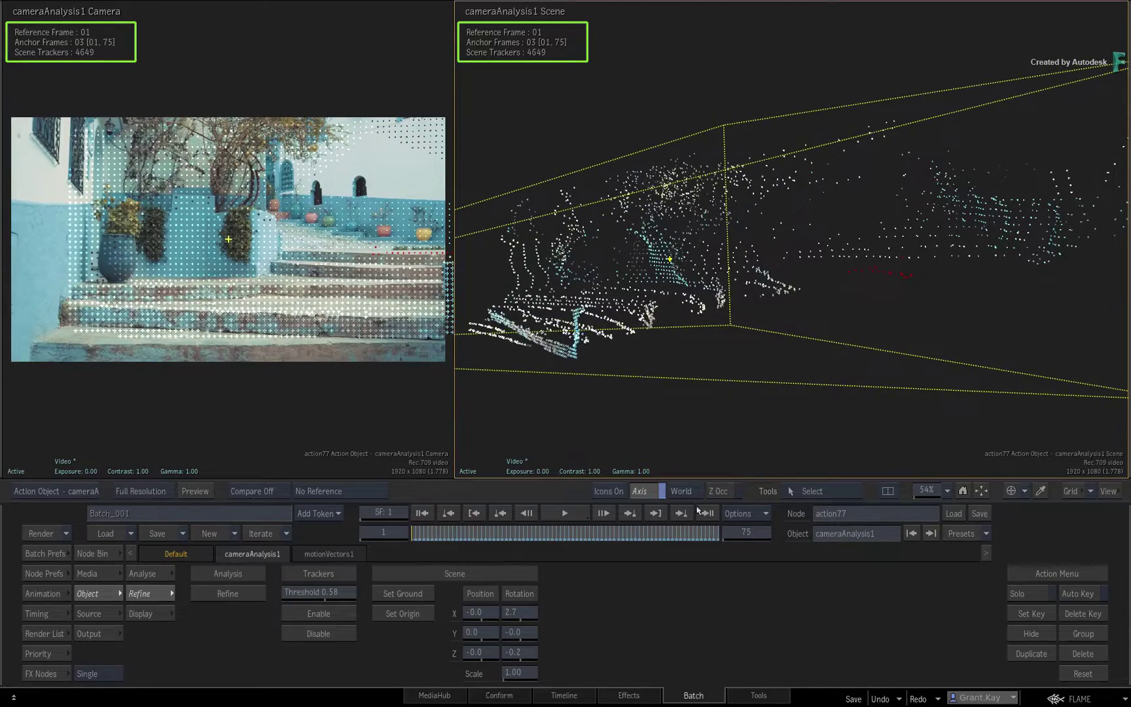
Try manual adjustments to the scene's X rotation and scale
left_click_drag(524, 616, 524, 613)
key("ctrl+z")
left_click_drag(522, 674, 527, 670)
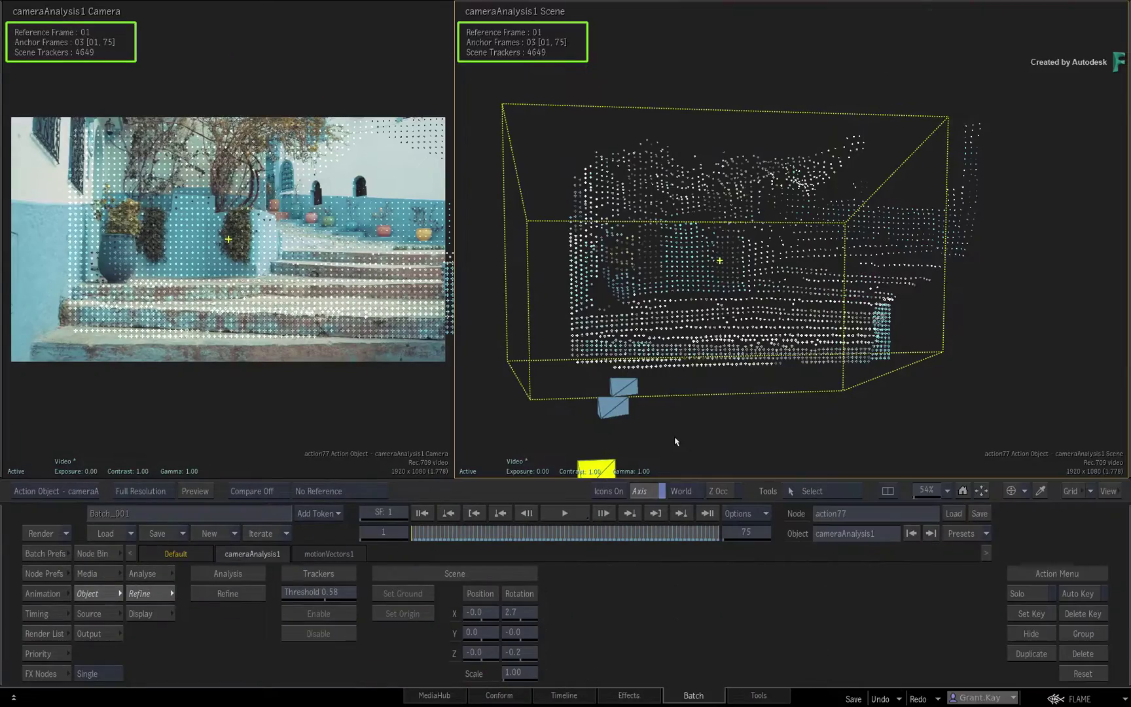
Set the scene's origin from a tracker selection in the point cloud
mouse_move(818, 310)
left_mouse_down()
mouse_move(767, 345)
mouse_move(732, 343)
mouse_move(753, 323)
mouse_move(822, 311)
mouse_move(735, 325)
mouse_move(812, 328)
mouse_move(771, 335)
mouse_move(798, 316)
mouse_move(812, 323)
left_mouse_up()
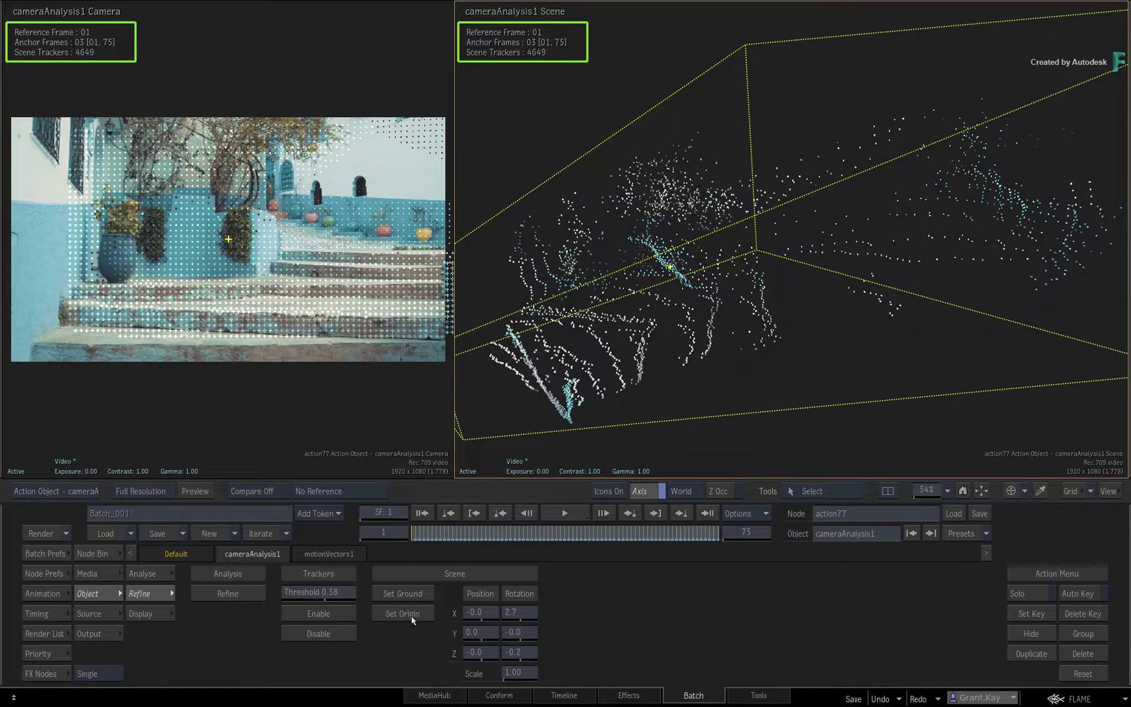
left_click(401, 614)
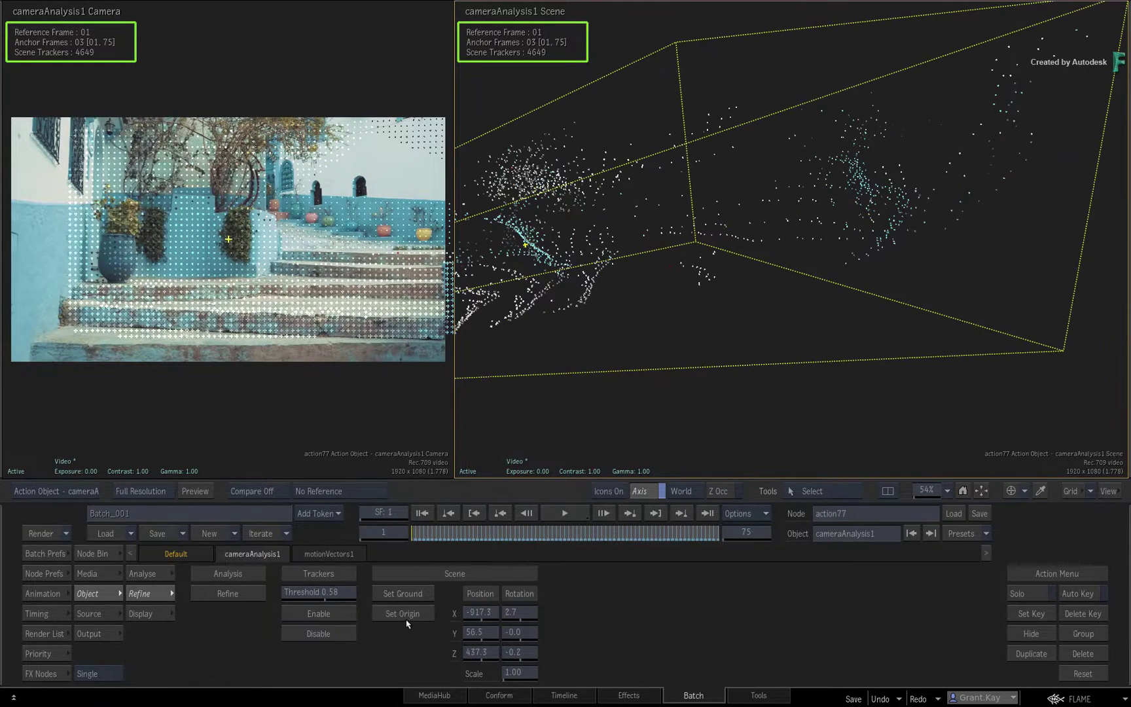
left_click_drag(746, 329, 815, 361)
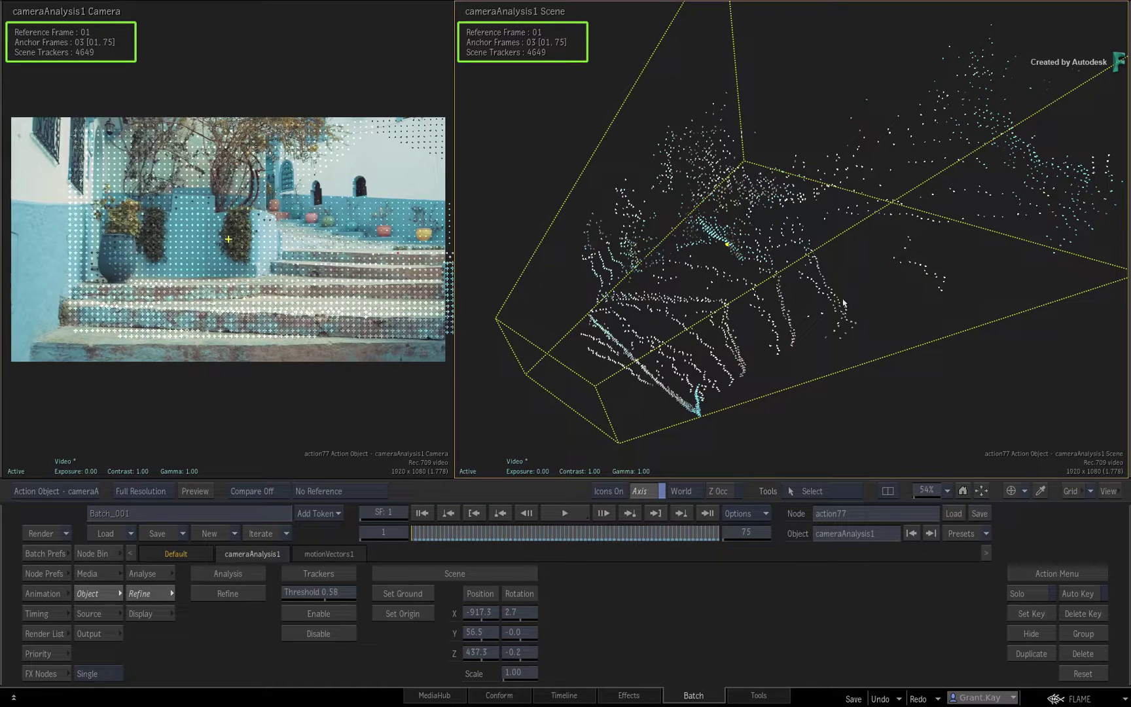
Examine the realigned point cloud from several angles while scrubbing the clip between its first and last frames
left_click_drag(762, 344, 897, 279)
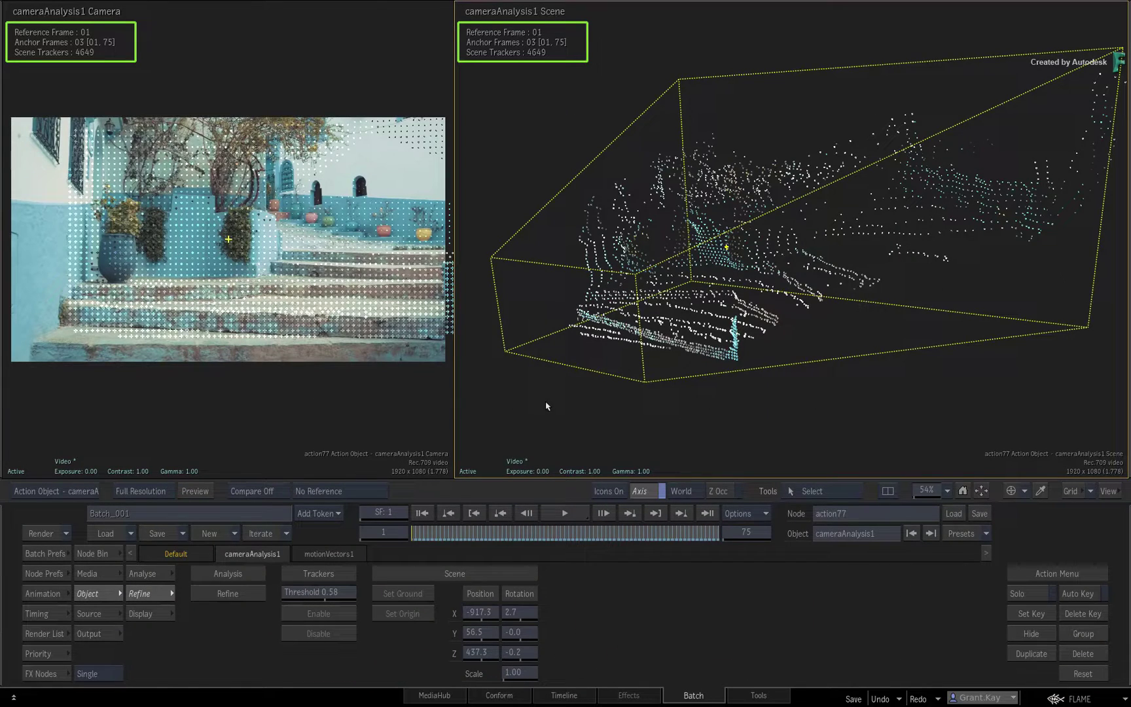
left_click_drag(428, 531, 419, 500)
left_click_drag(767, 314, 910, 327)
left_click_drag(431, 533, 738, 504)
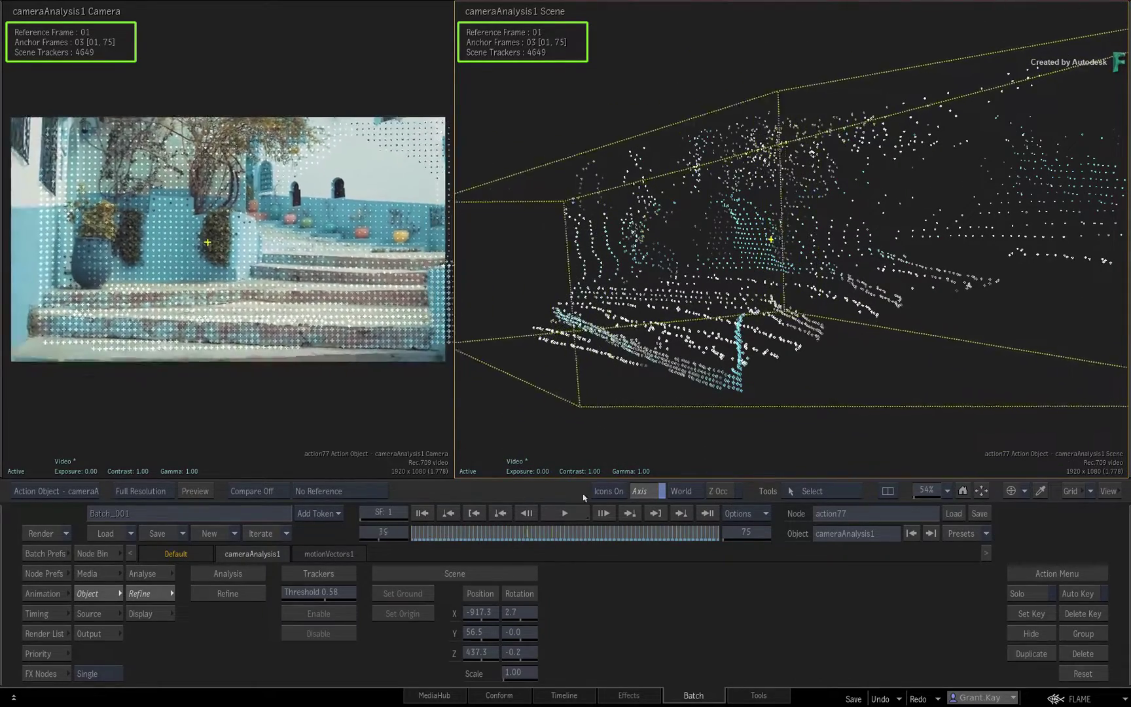
left_click_drag(916, 294, 863, 298)
mouse_move(474, 529)
left_mouse_down()
mouse_move(724, 495)
mouse_move(457, 517)
left_mouse_up()
left_click_drag(705, 321, 749, 363)
left_click_drag(423, 538, 323, 505)
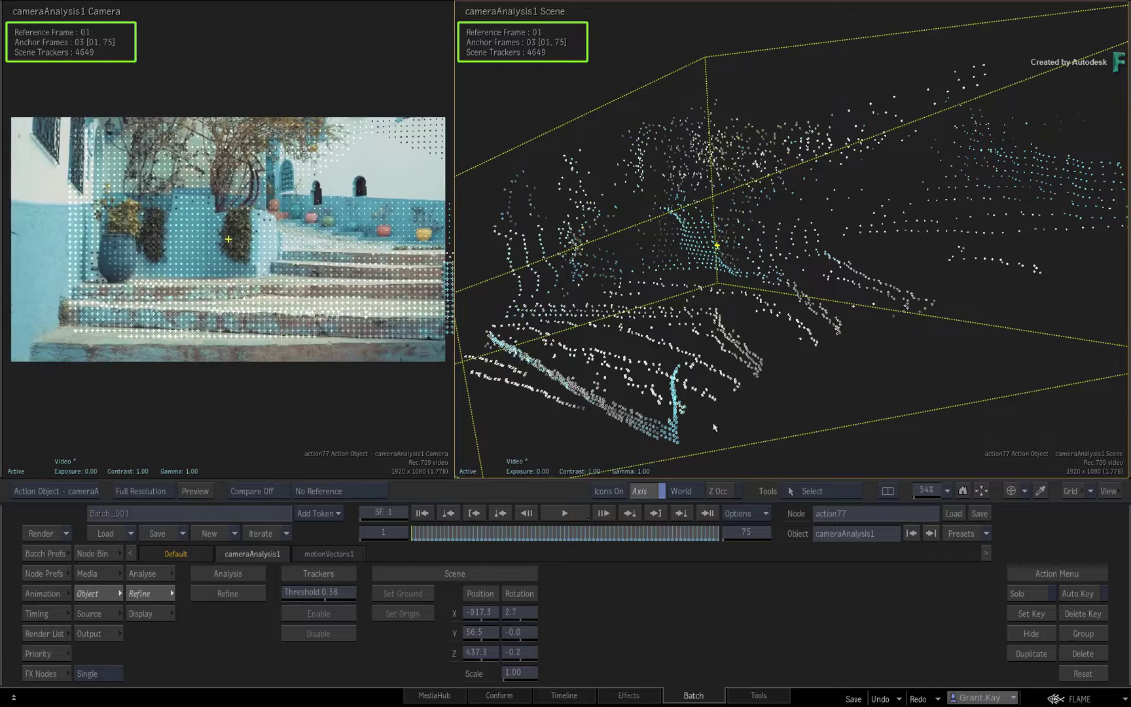
Try a combined tracker selection from the path beyond the stairs and one of the steps, and clear it
left_click(149, 613)
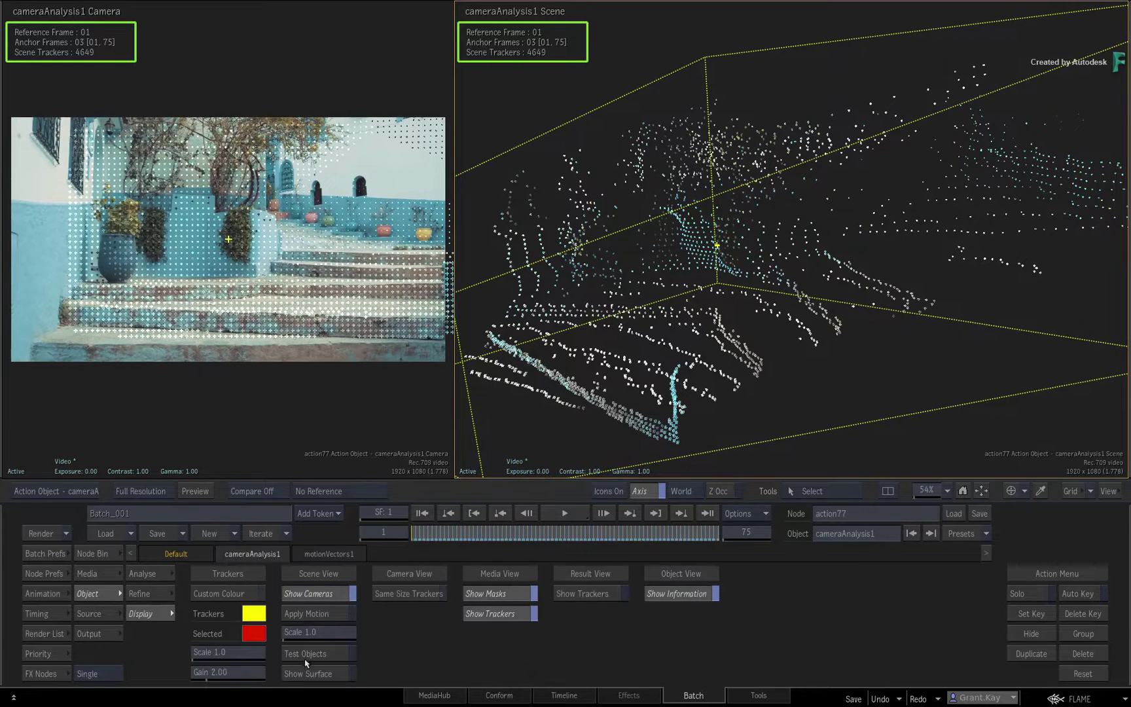
left_click(155, 597)
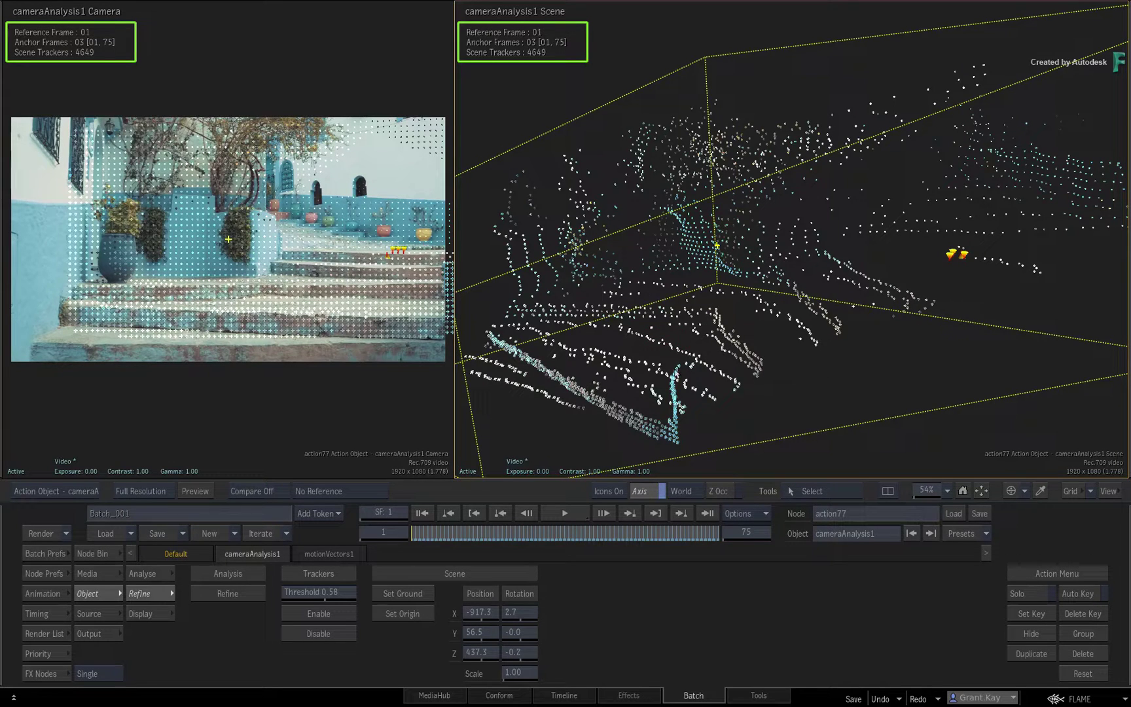
left_click_drag(649, 325, 688, 356)
left_click(430, 535)
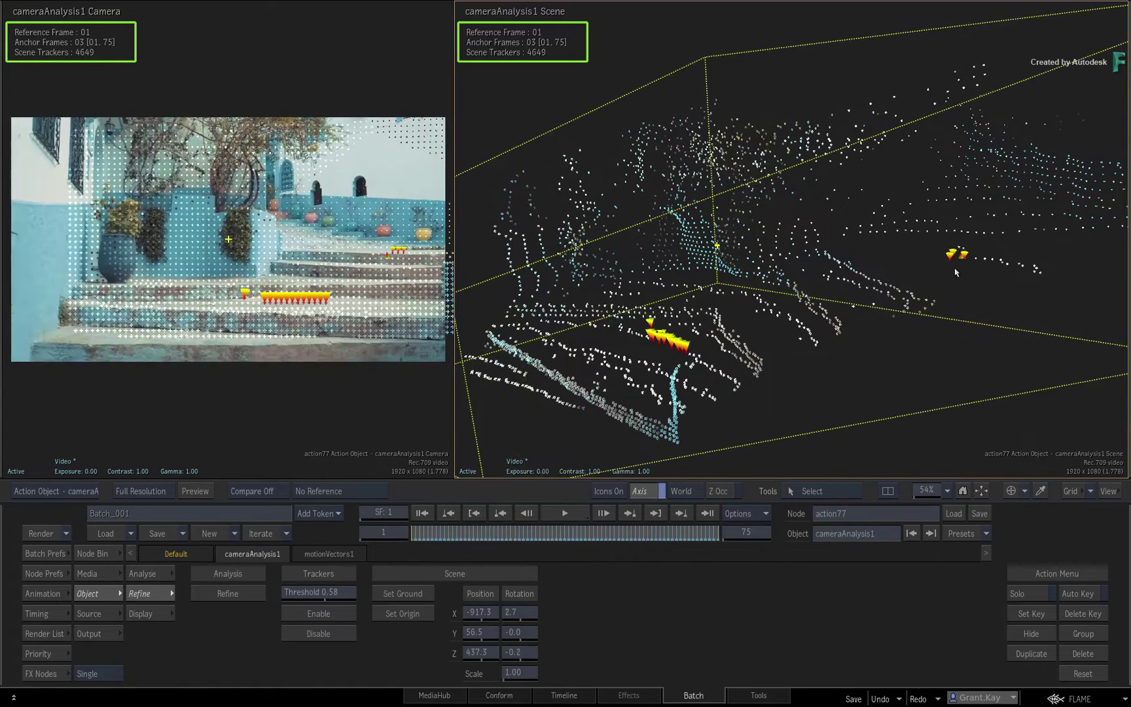
left_click(954, 272)
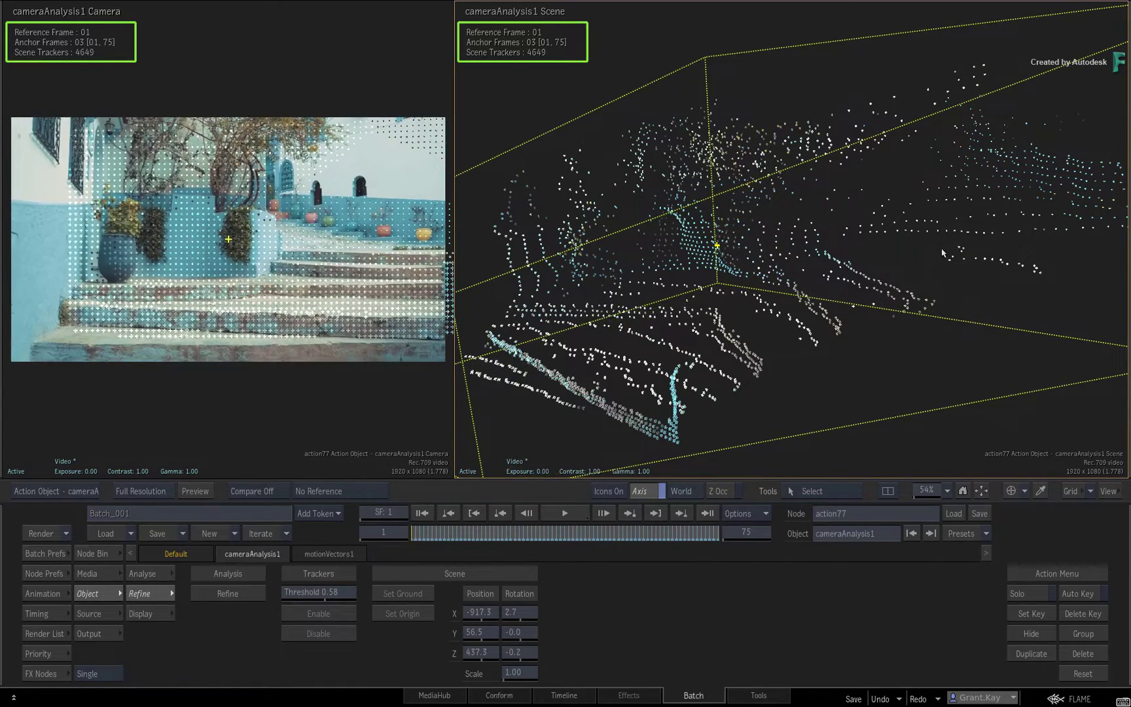
Create a tracking axis from the scene trackers on the path beyond the steps, and check its grid while scrubbing the clip
left_click(153, 576)
left_click(580, 614)
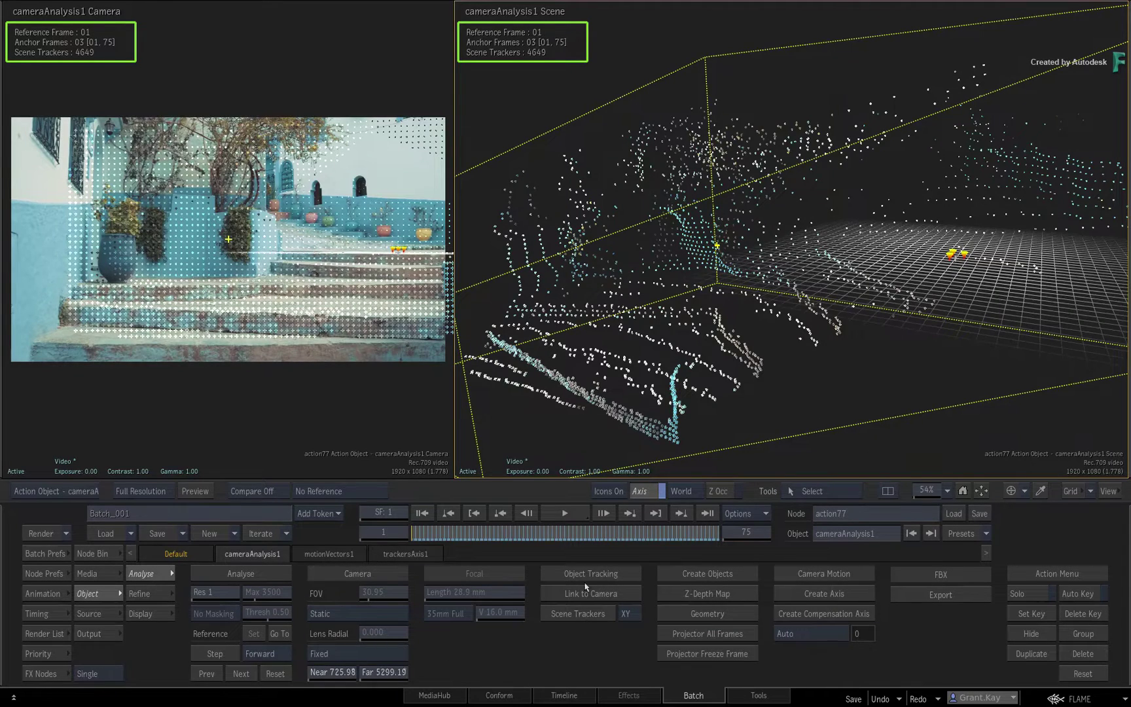
left_click_drag(431, 534, 534, 530)
left_click_drag(831, 508, 274, 532)
Import the ShooterGlass 3D model into the Action schematic and view the composite result alongside it
key("F4")
key("grave")
left_click(310, 408)
right_click(309, 408)
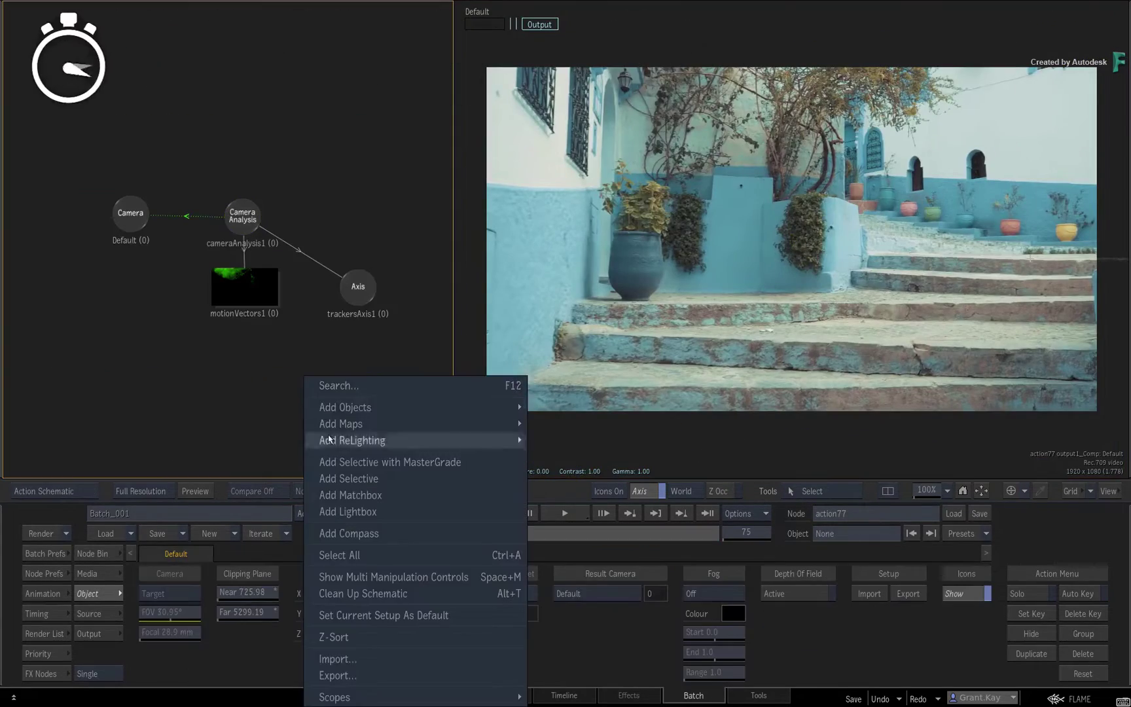
left_click(331, 658)
double_click(125, 93)
double_click(167, 111)
left_click_drag(1036, 262, 1037, 405)
left_click(440, 393)
left_click(1009, 670)
left_click_drag(437, 314, 289, 278)
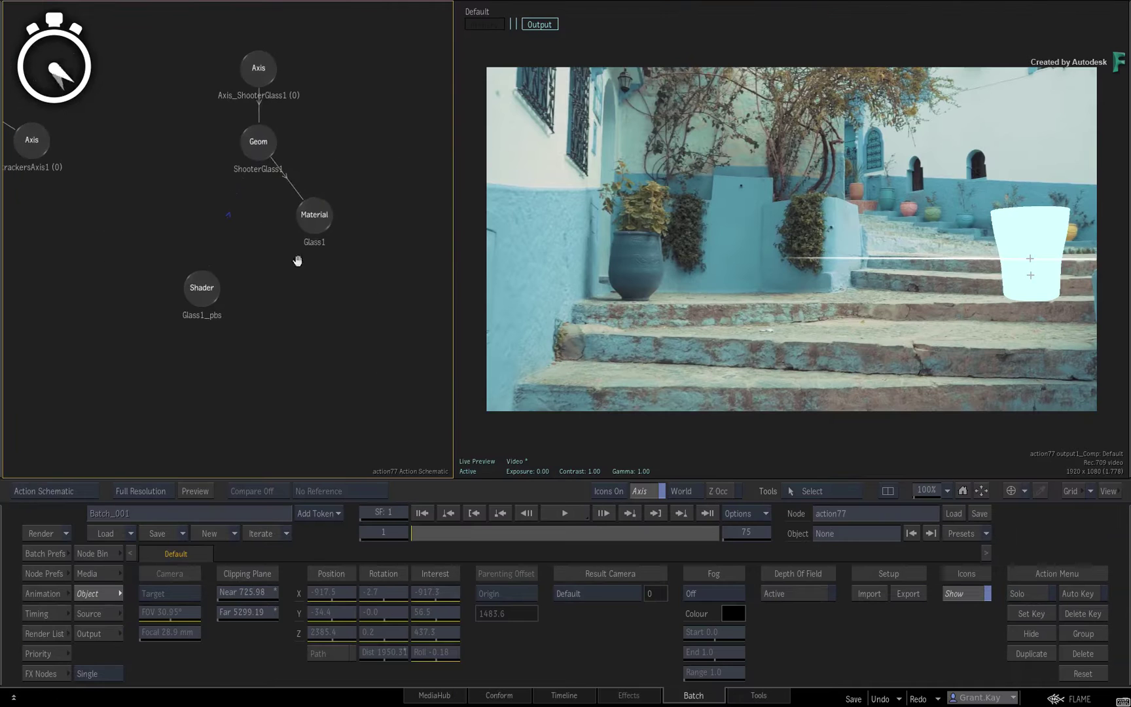
Remove the imported Glass1 material and Glass1_pbs shader, and parent the glass's axis to trackersAxis1
left_click_drag(314, 215, 340, 475)
left_click_drag(202, 288, 203, 475)
left_click_drag(258, 68, 287, 277)
left_click_drag(338, 277, 251, 253)
Set the glass axis's X rotation to 90° and move it in object space to about X -246
left_click(254, 256)
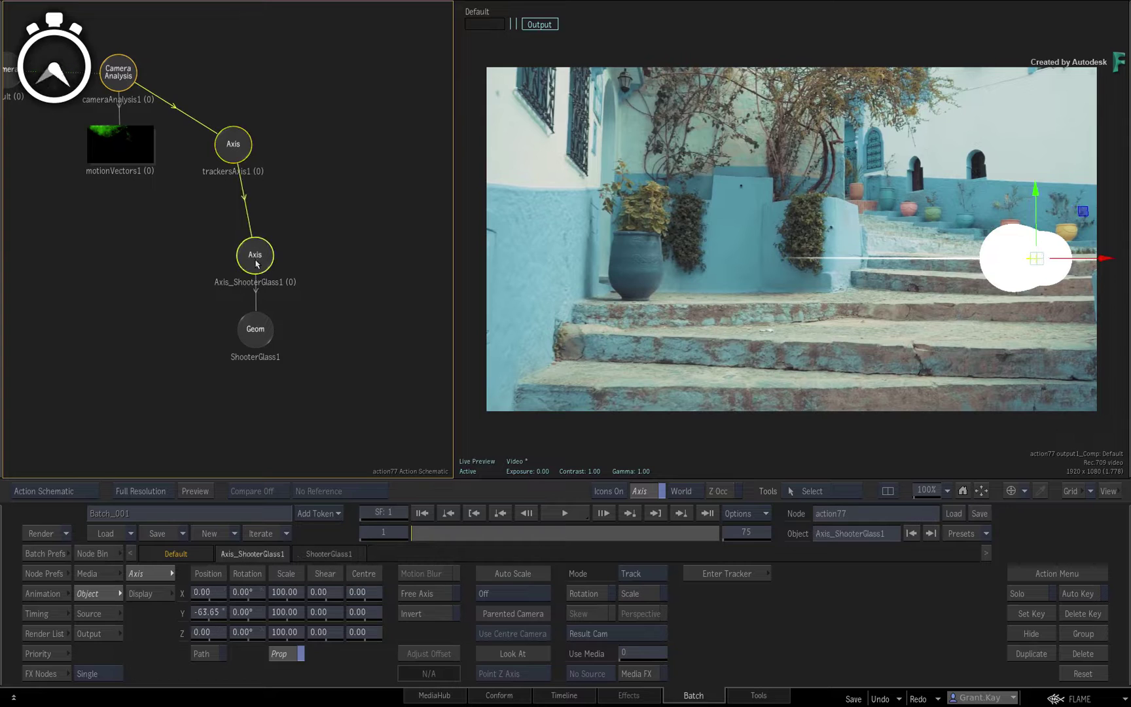
left_click_drag(250, 593, 294, 587)
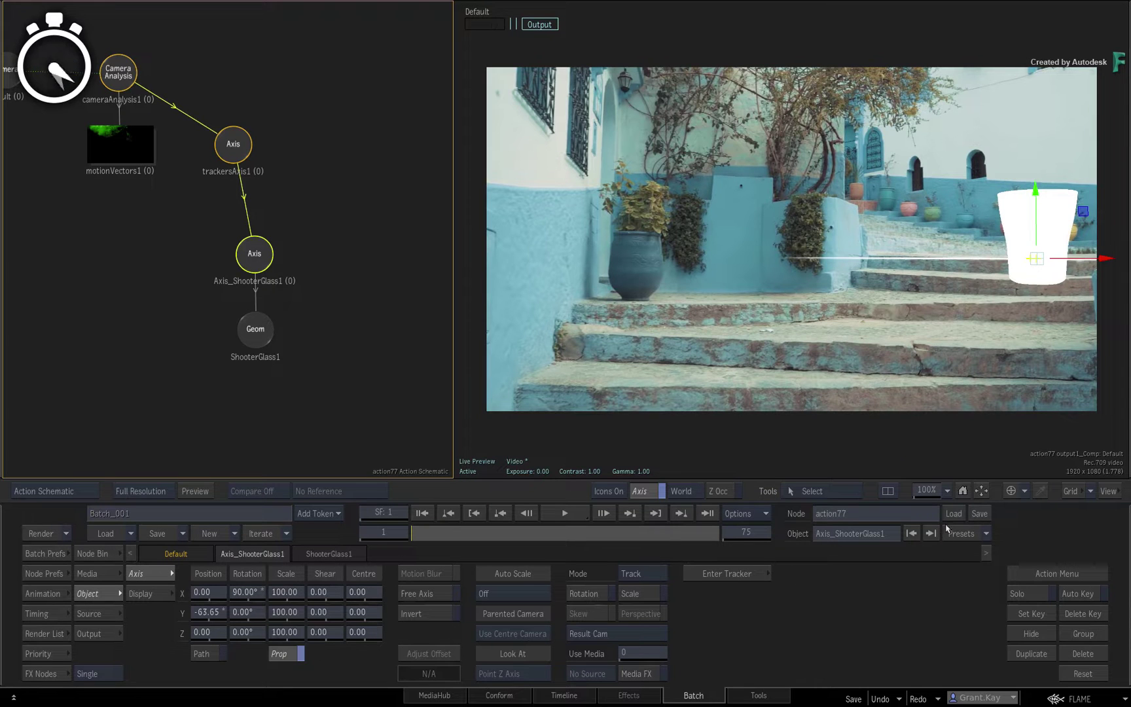
left_click(692, 492)
left_click(699, 476)
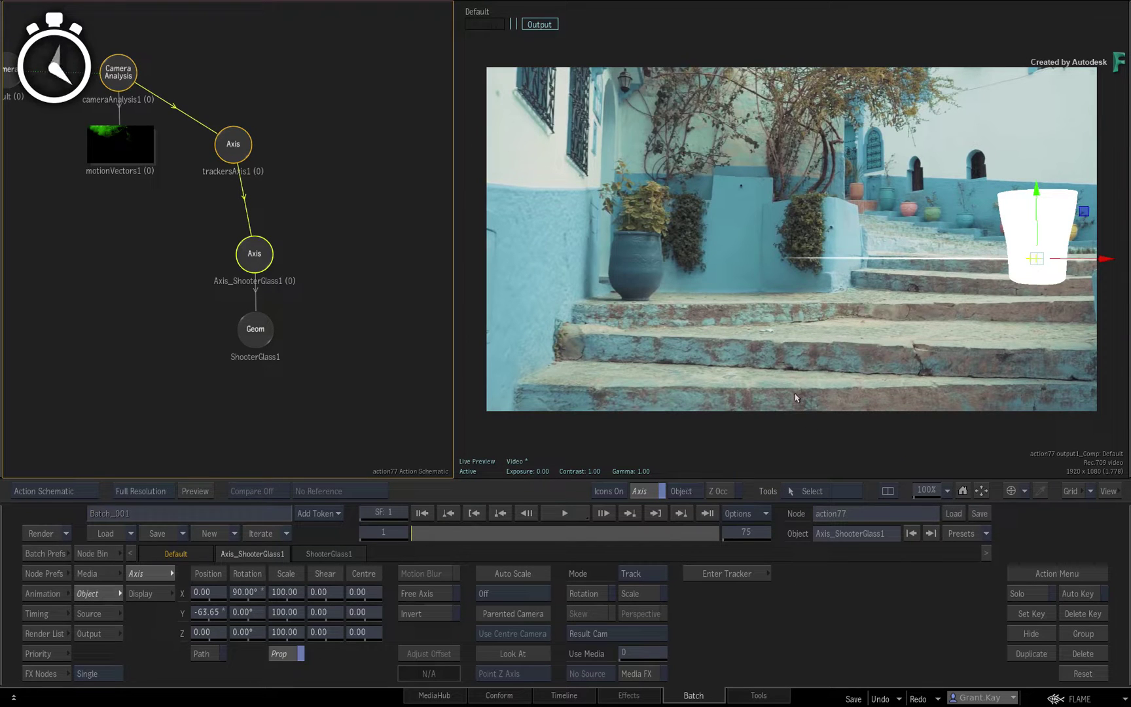
left_click_drag(1090, 262, 975, 245)
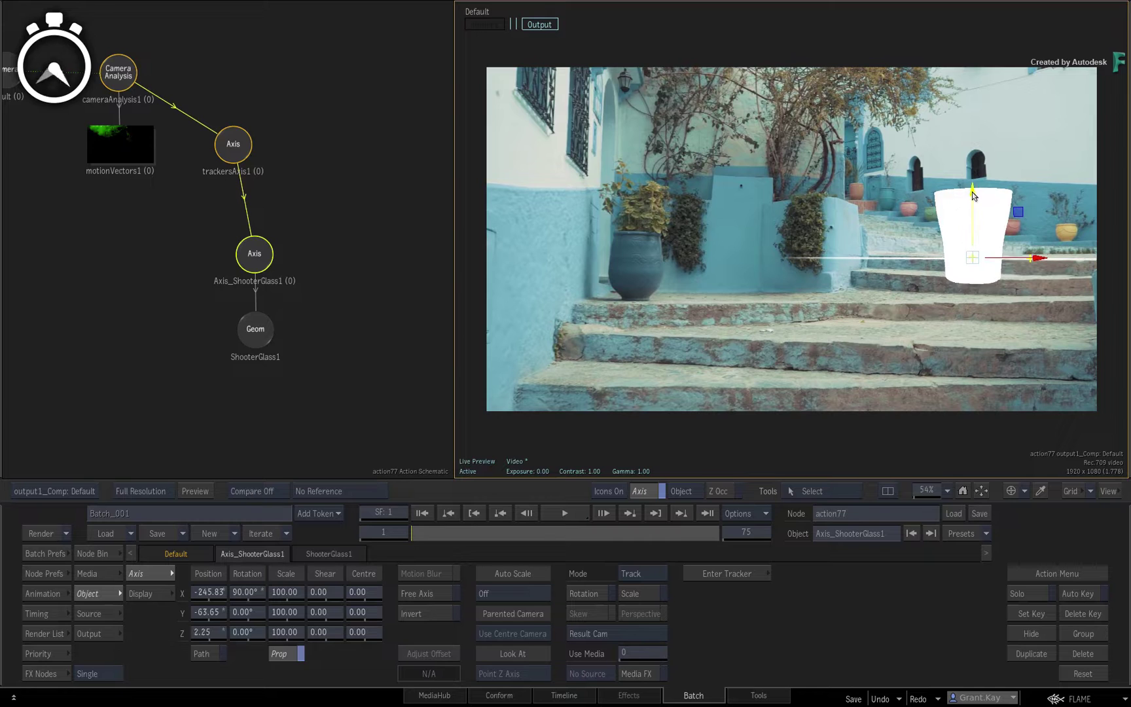